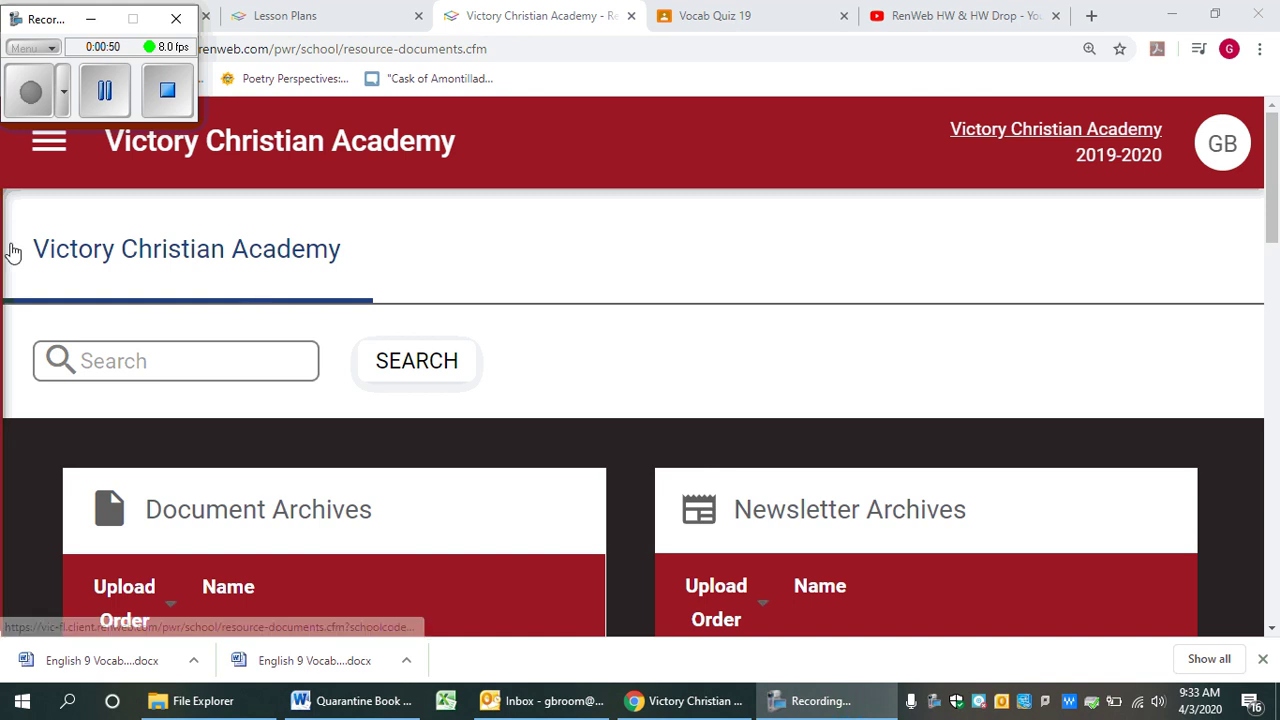
Step: Open the lesson plan of the ENG I-1ST PER.-19/20 class from the school's class list
{"action": "left_click", "coordinate": [52, 142]}
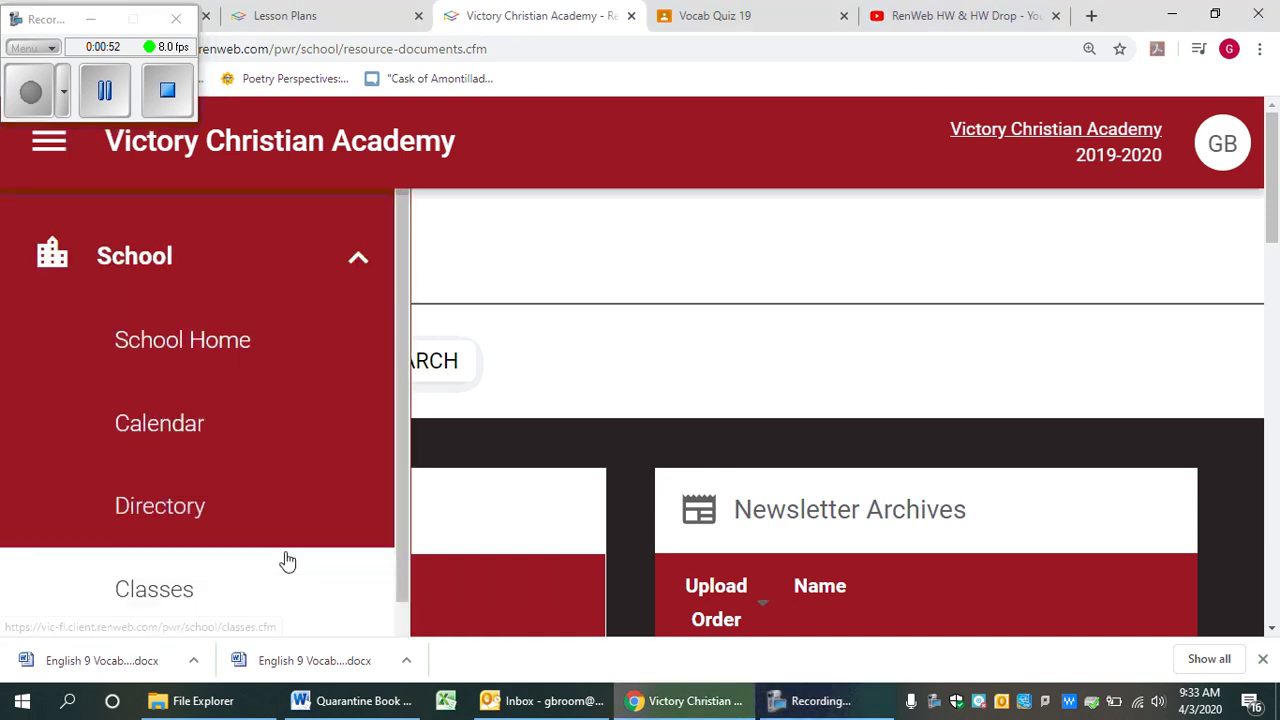
{"action": "left_click", "coordinate": [143, 592]}
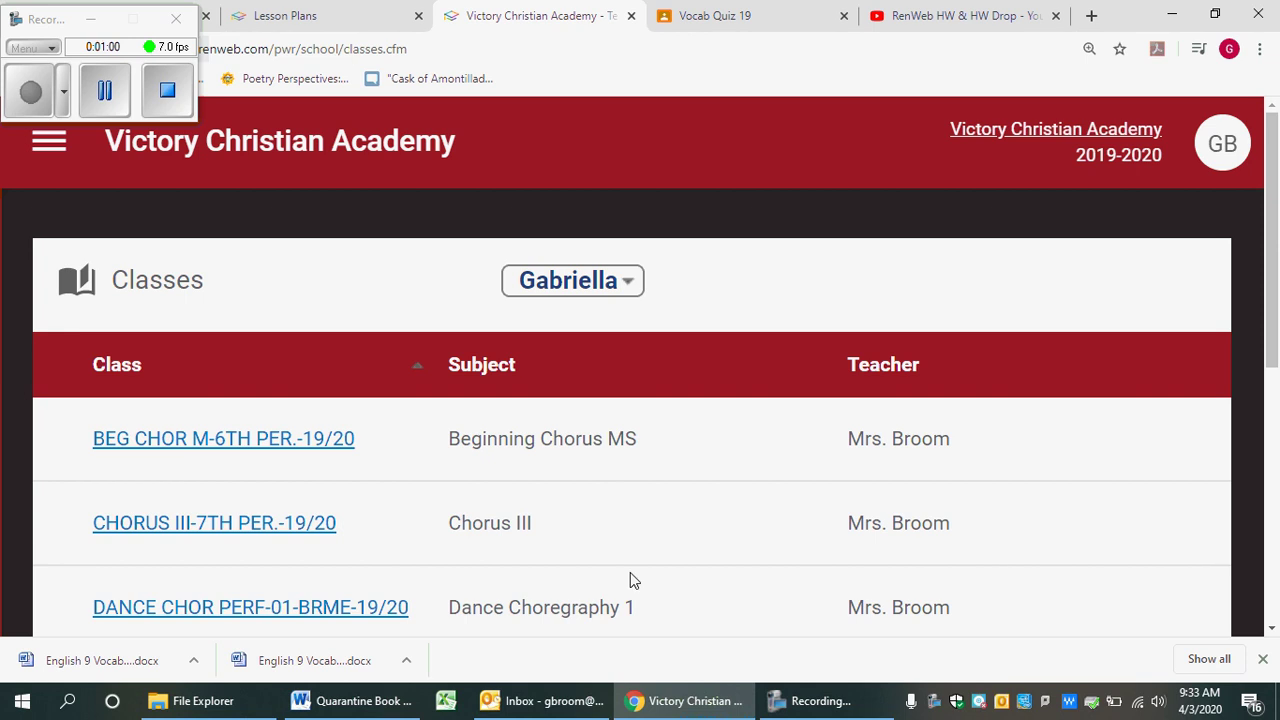
{"action": "scroll", "coordinate": [660, 590], "scroll_direction": "down", "scroll_amount": 1}
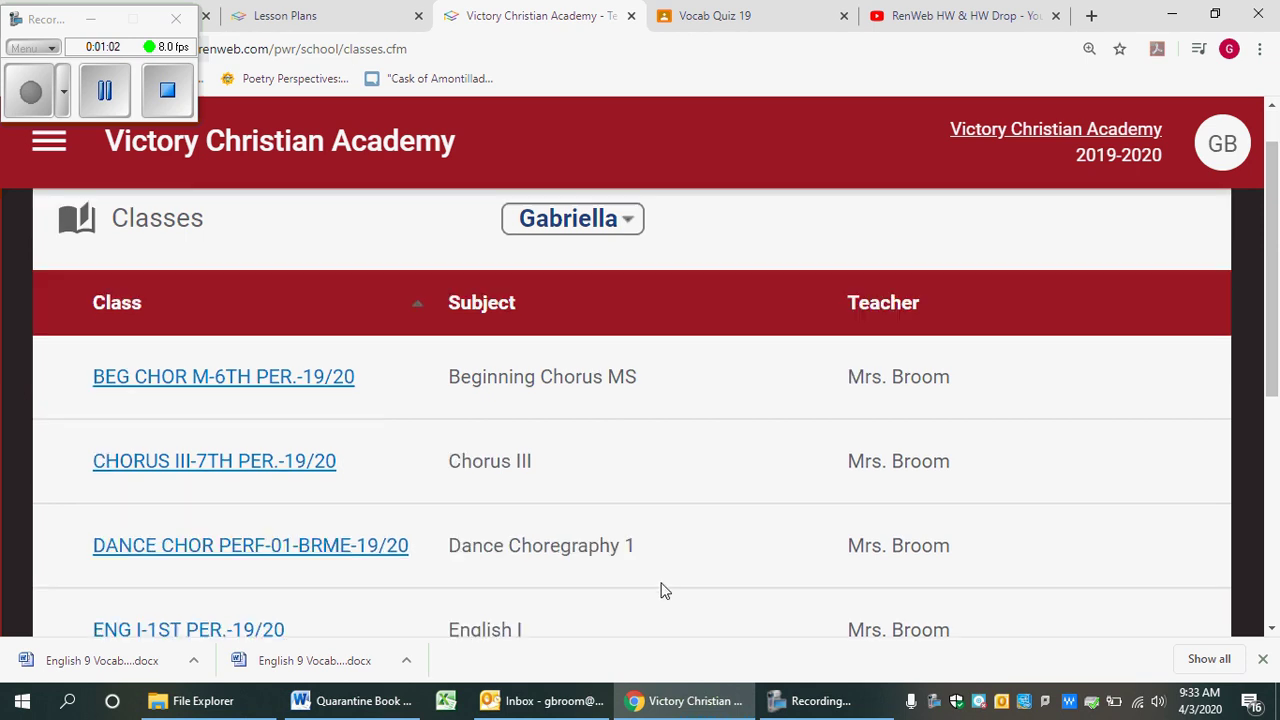
{"action": "scroll", "coordinate": [660, 590], "scroll_direction": "down", "scroll_amount": 2}
{"action": "left_click", "coordinate": [224, 513]}
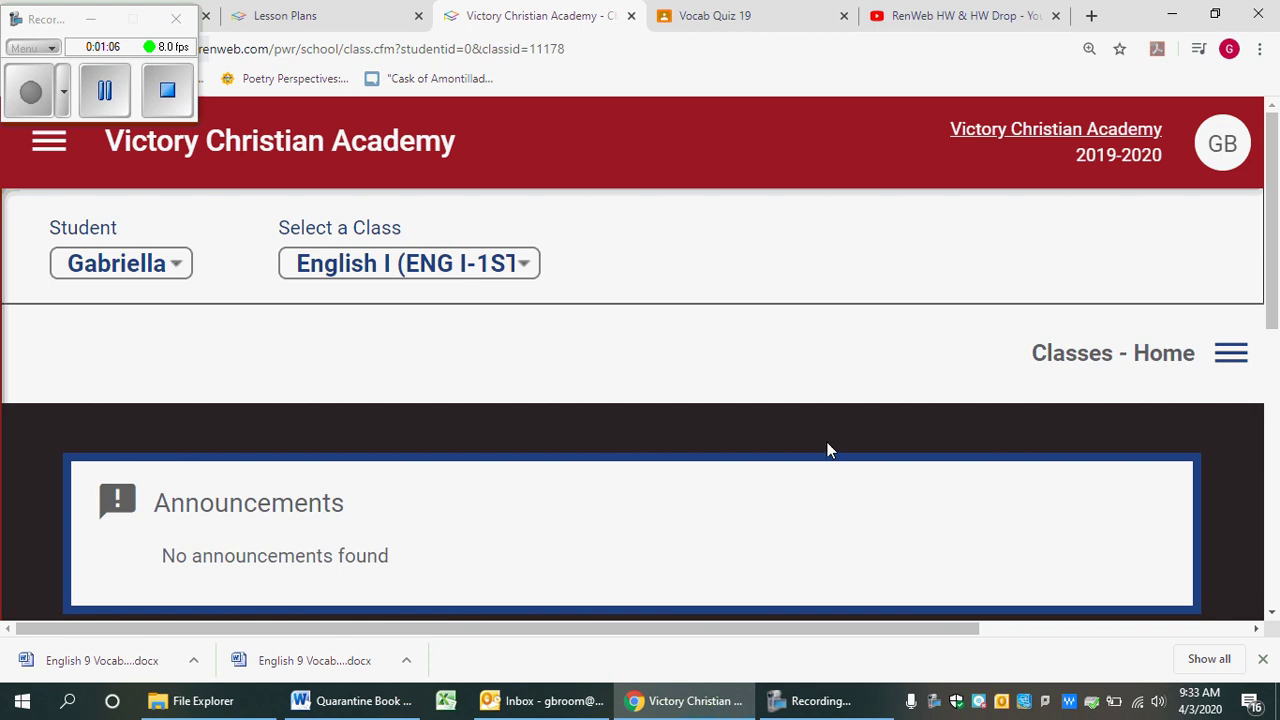
{"action": "left_click", "coordinate": [1230, 357]}
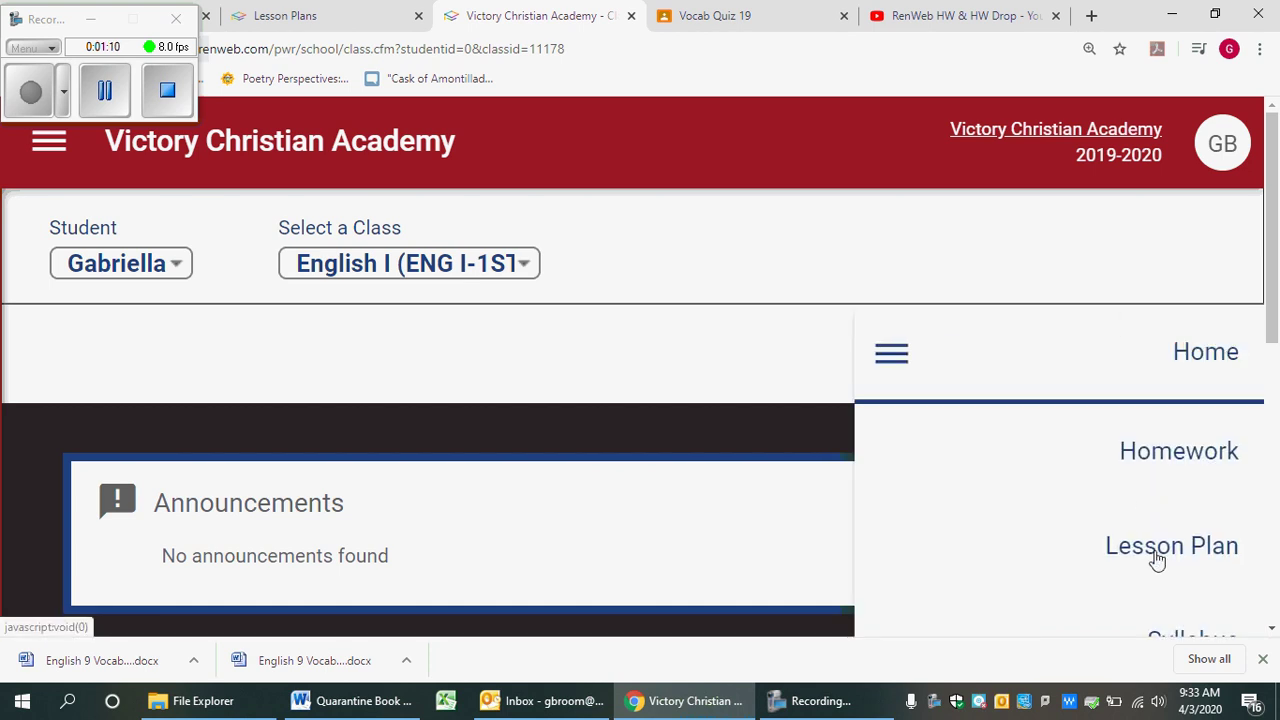
{"action": "left_click", "coordinate": [1157, 552]}
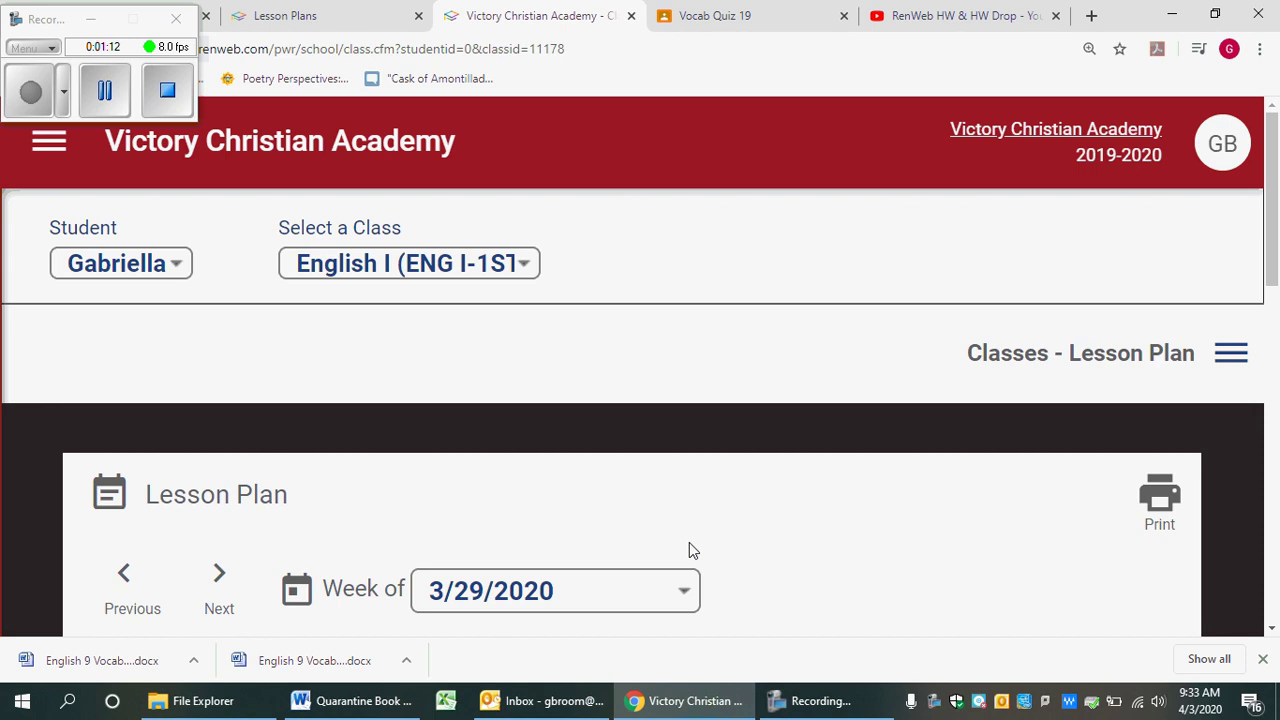
Step: Read through the English I lesson plan for the week of 3/29/2020 down to Friday's assignments and supplemental document
{"action": "scroll", "coordinate": [689, 550], "scroll_direction": "down", "scroll_amount": 1}
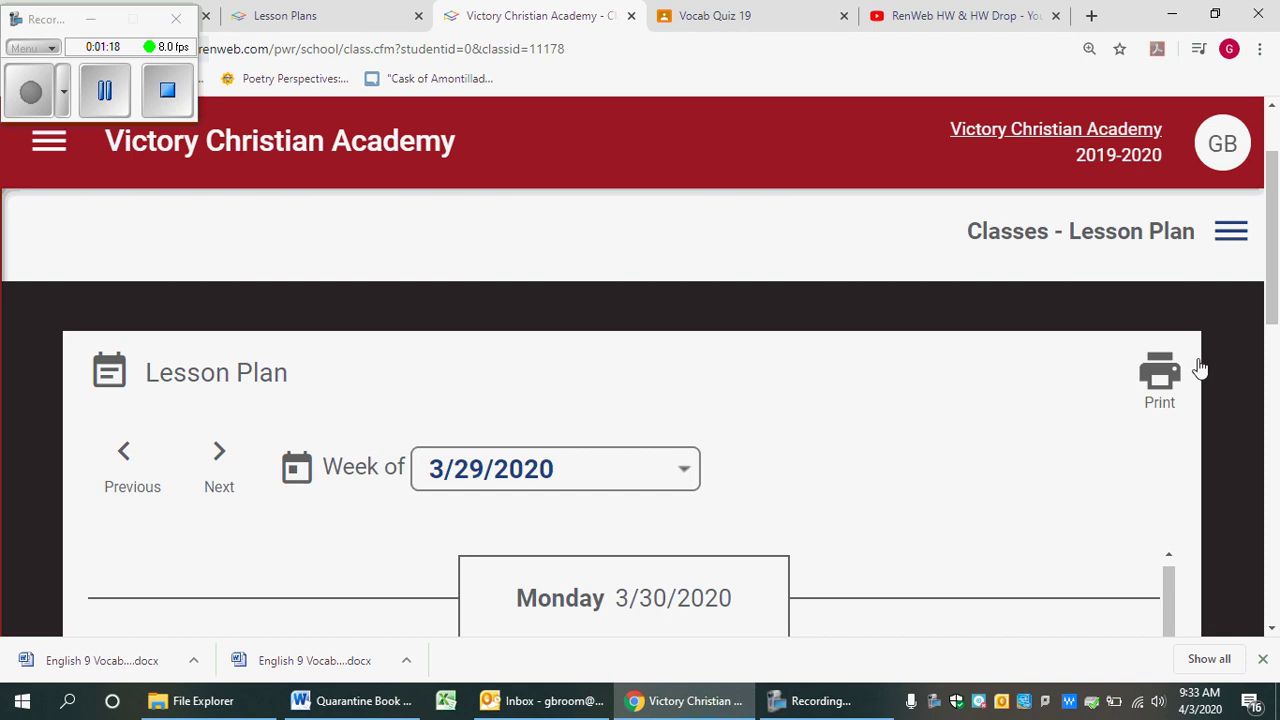
{"action": "left_click_drag", "start_coordinate": [1273, 306], "coordinate": [1273, 439]}
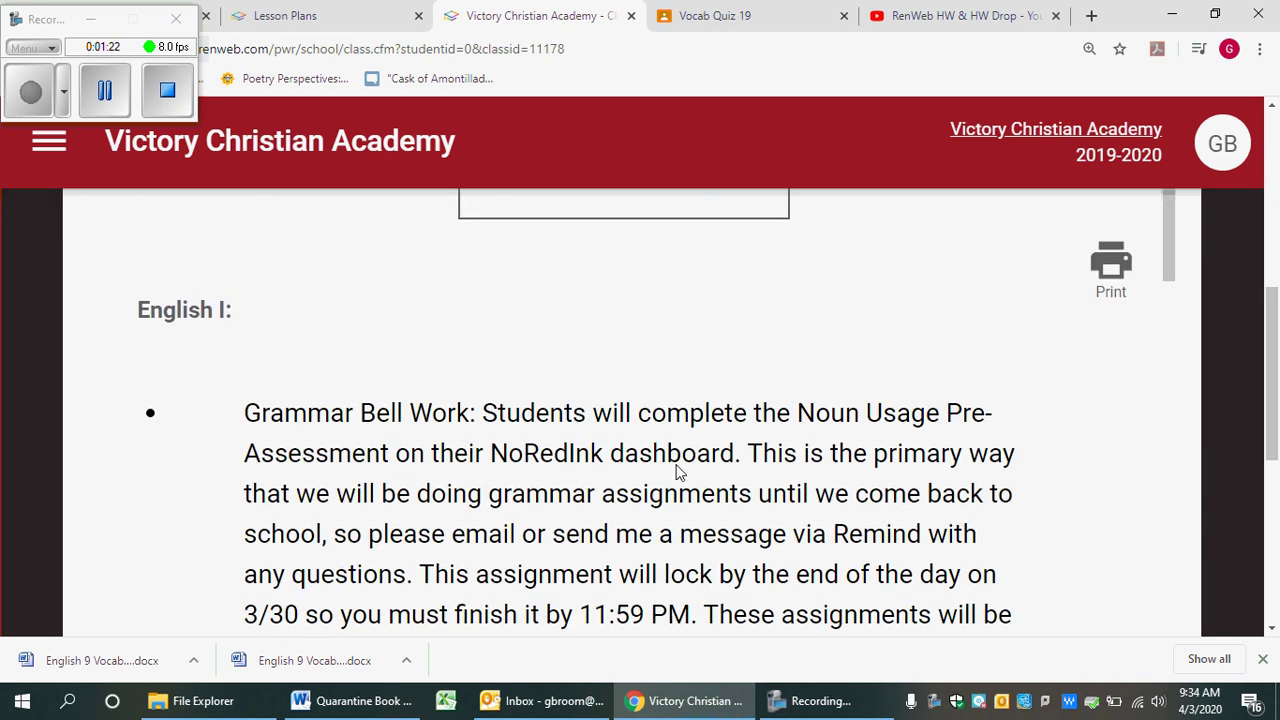
{"action": "scroll", "coordinate": [678, 600], "scroll_direction": "down", "scroll_amount": 20}
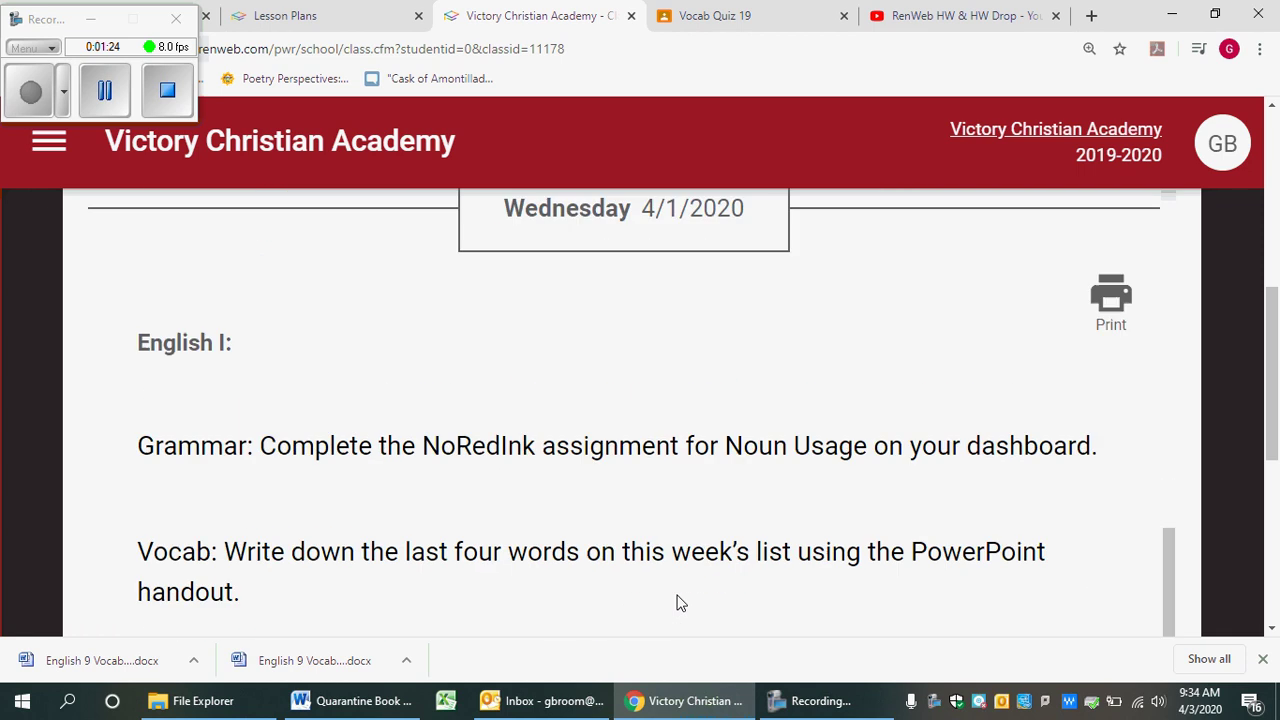
{"action": "scroll", "coordinate": [678, 600], "scroll_direction": "down", "scroll_amount": 2}
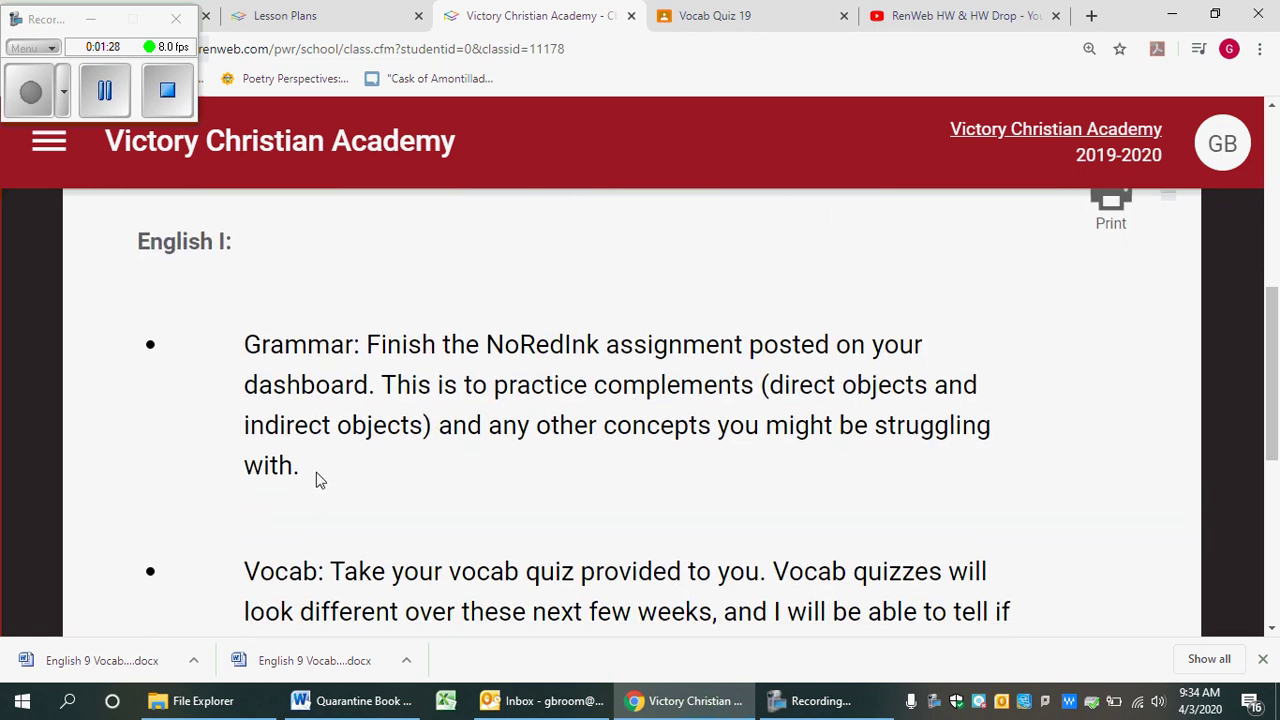
{"action": "scroll", "coordinate": [310, 478], "scroll_direction": "down", "scroll_amount": 1}
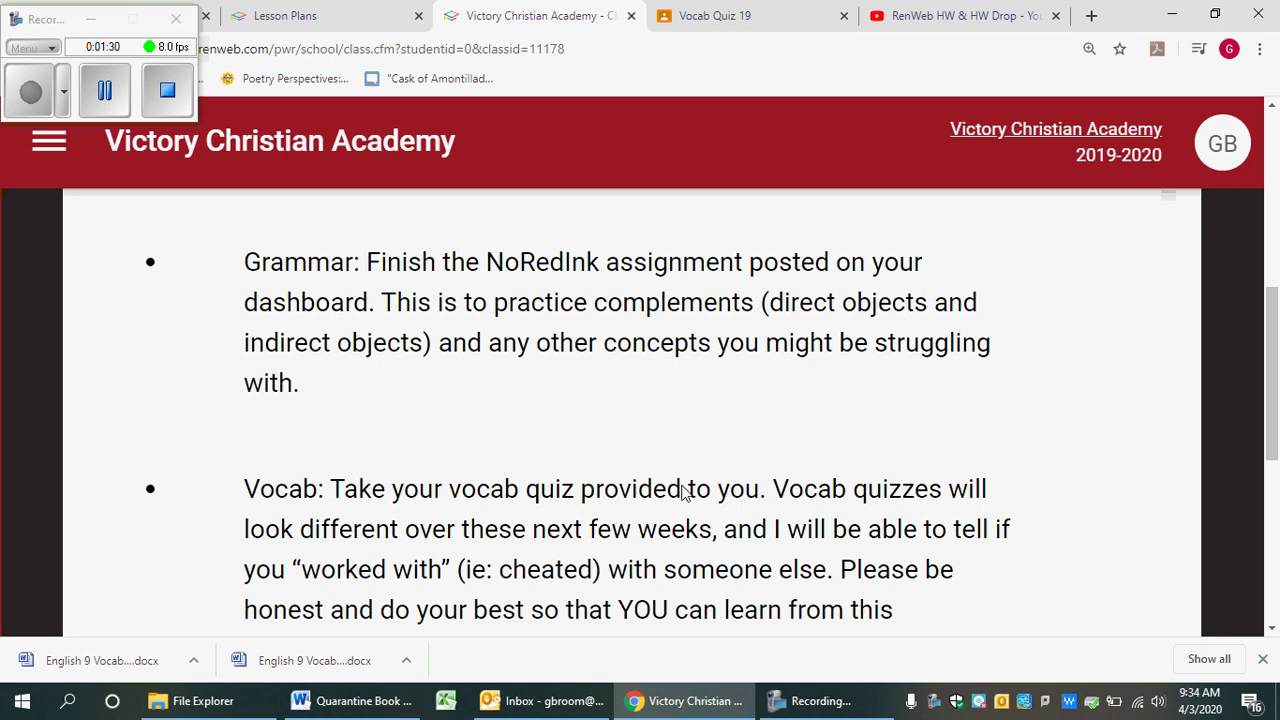
{"action": "scroll", "coordinate": [664, 540], "scroll_direction": "down", "scroll_amount": 2}
{"action": "scroll", "coordinate": [664, 540], "scroll_direction": "down", "scroll_amount": 2}
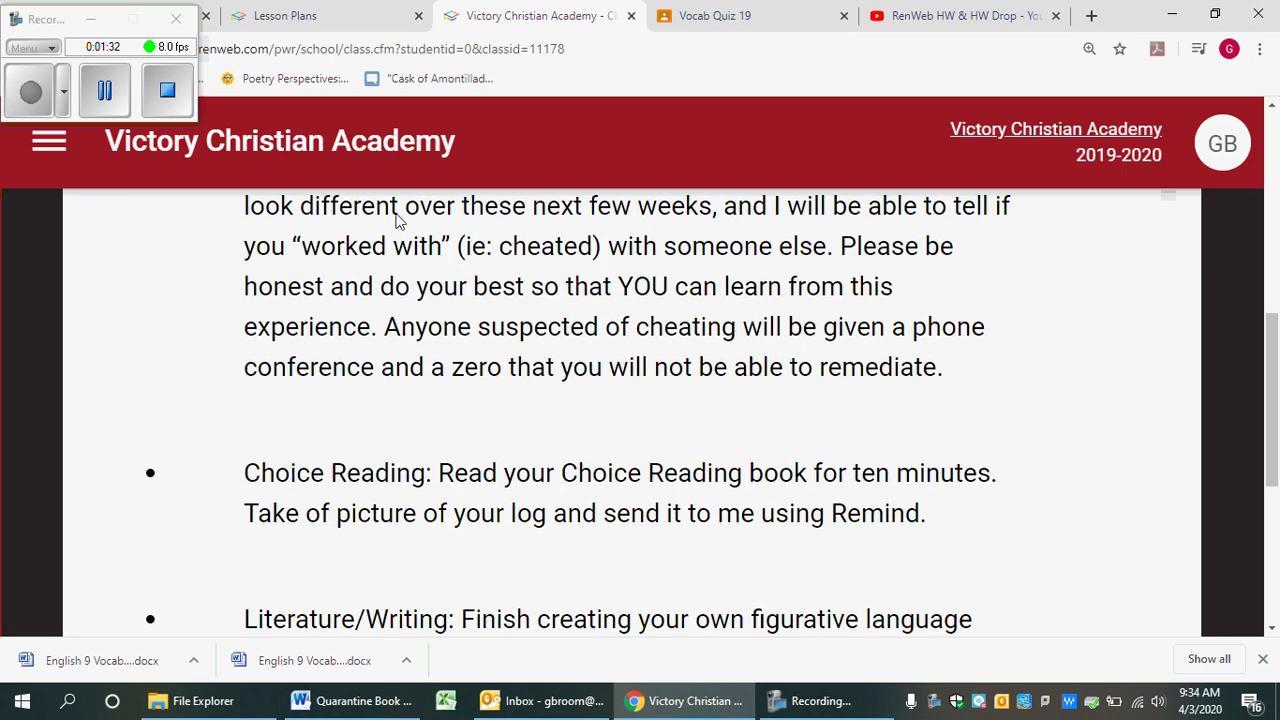
{"action": "scroll", "coordinate": [288, 625], "scroll_direction": "down", "scroll_amount": 1}
{"action": "scroll", "coordinate": [288, 620], "scroll_direction": "down", "scroll_amount": 1}
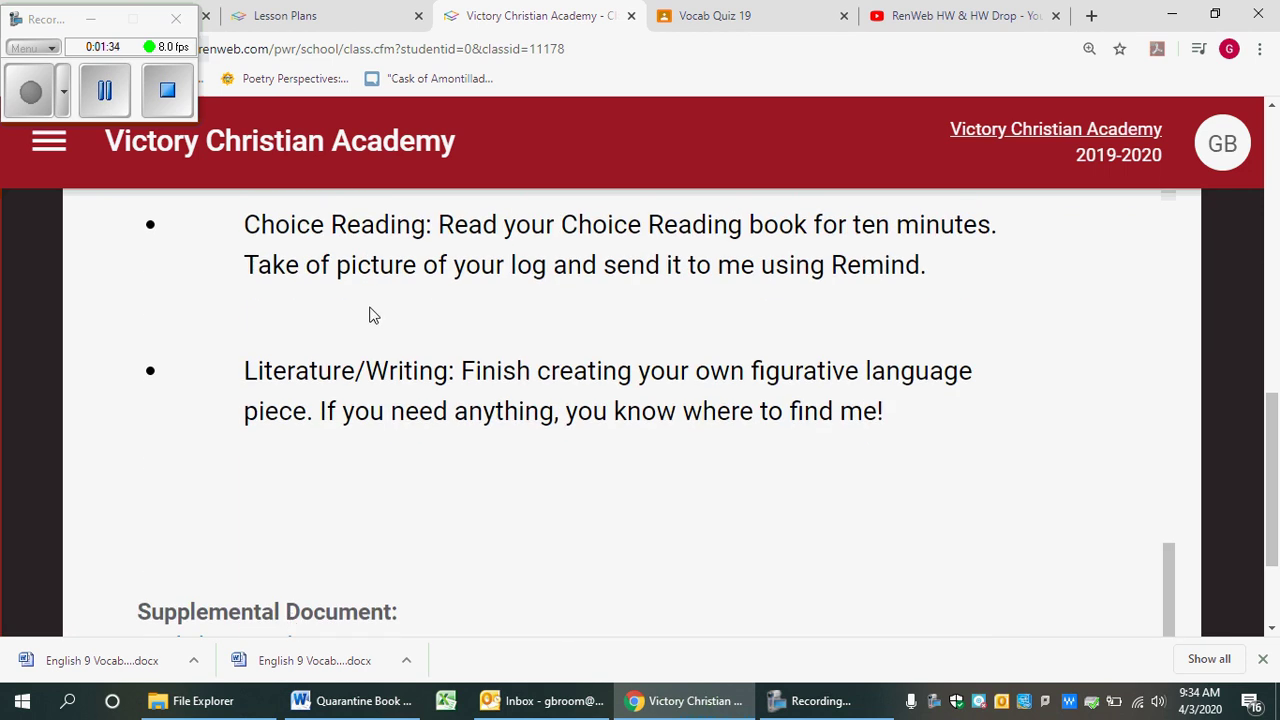
{"action": "scroll", "coordinate": [400, 375], "scroll_direction": "up", "scroll_amount": 3}
{"action": "scroll", "coordinate": [400, 375], "scroll_direction": "down", "scroll_amount": 5}
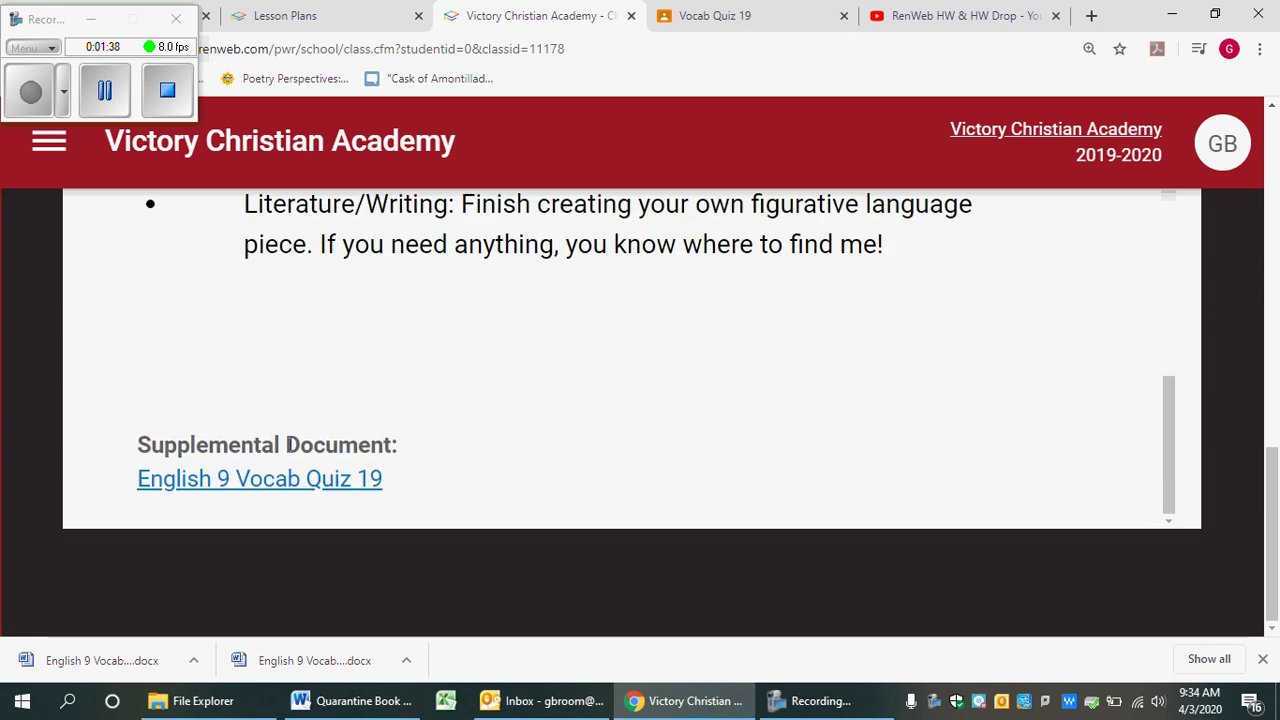
Step: Download the supplemental document English 9 Vocab Quiz 19 and open it in Word with editing enabled
{"action": "left_click", "coordinate": [231, 484]}
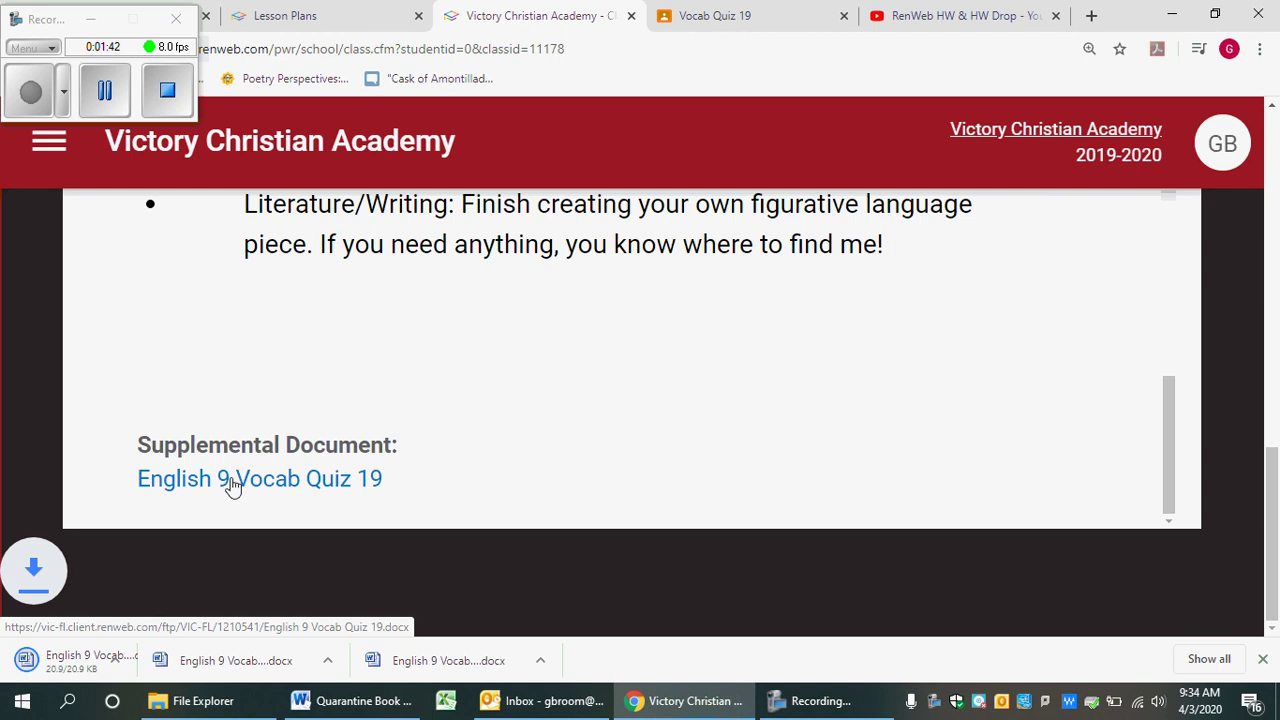
{"action": "left_click", "coordinate": [95, 664]}
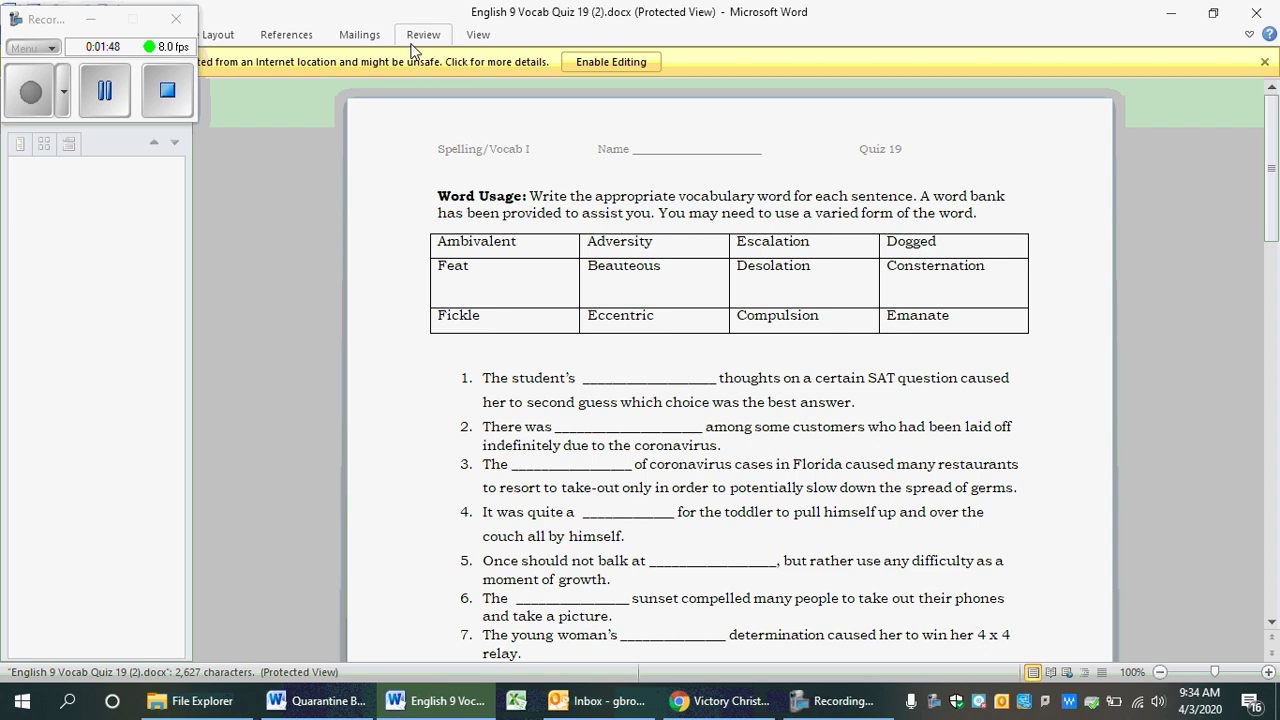
{"action": "left_click", "coordinate": [601, 65]}
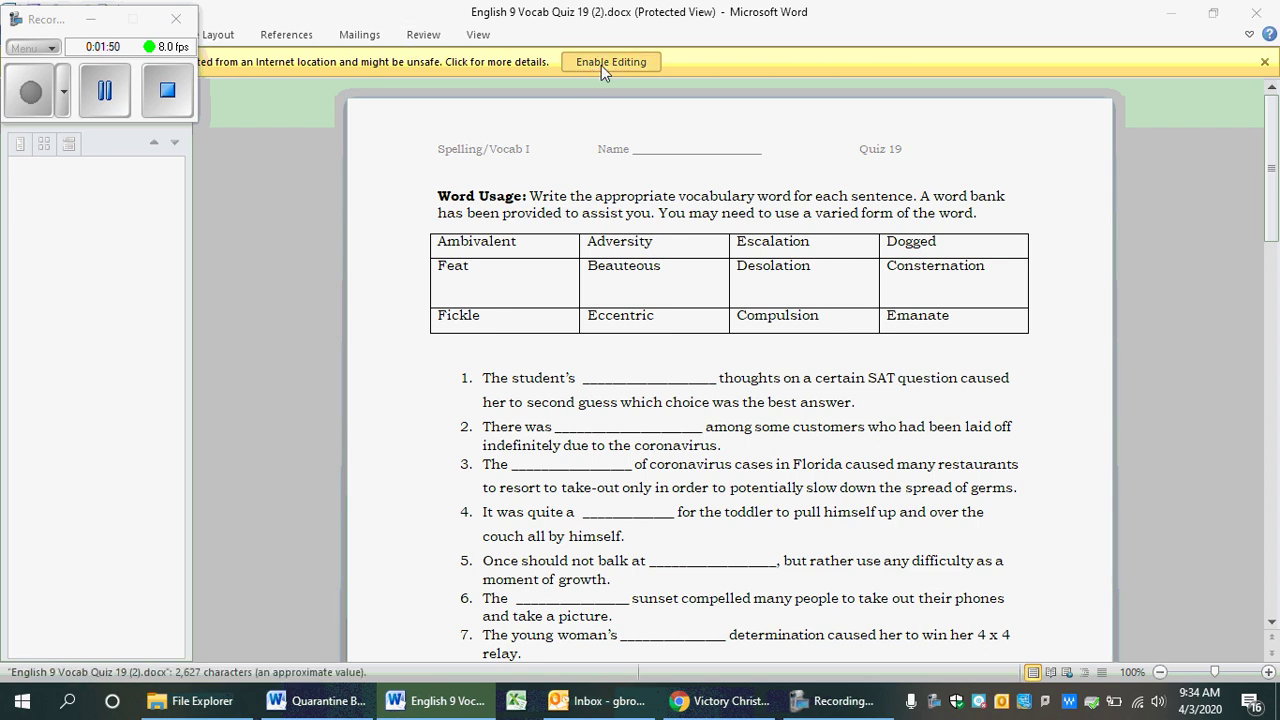
{"action": "left_click", "coordinate": [93, 21]}
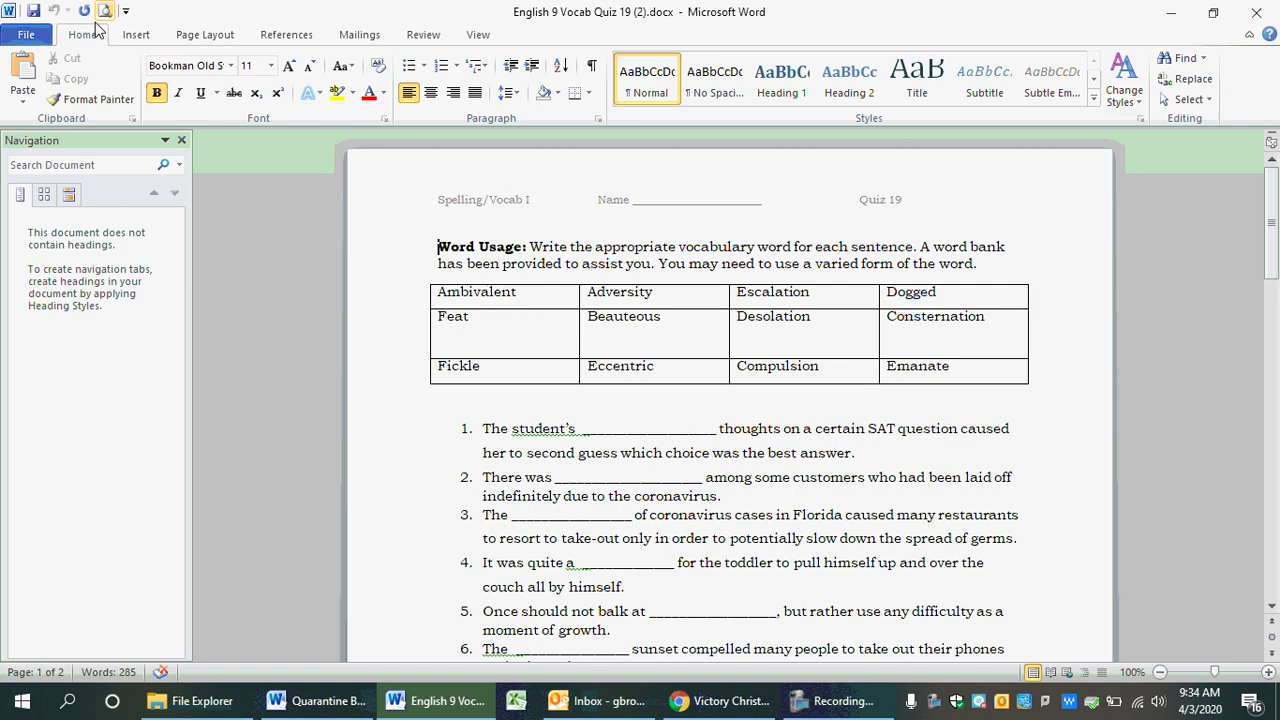
Step: View the print settings and preview for the quiz, and return to the document without printing
{"action": "left_click", "coordinate": [27, 37]}
{"action": "left_click", "coordinate": [63, 280]}
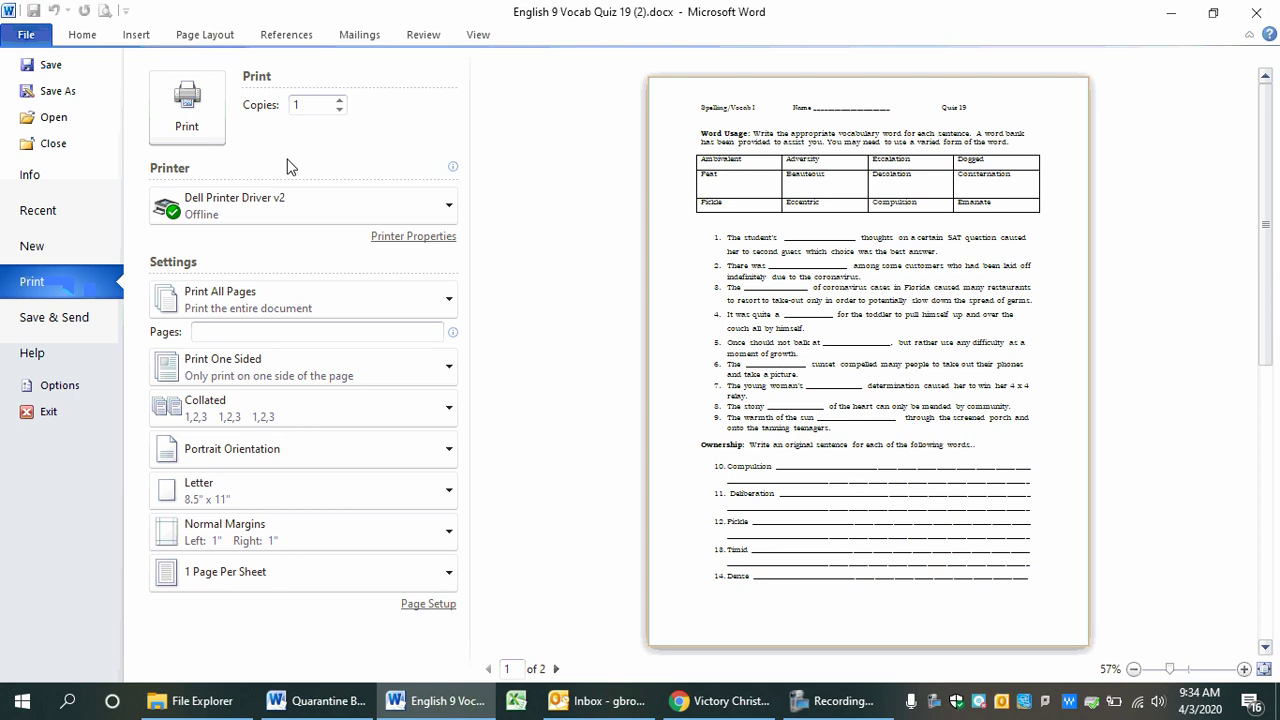
{"action": "left_click", "coordinate": [80, 34]}
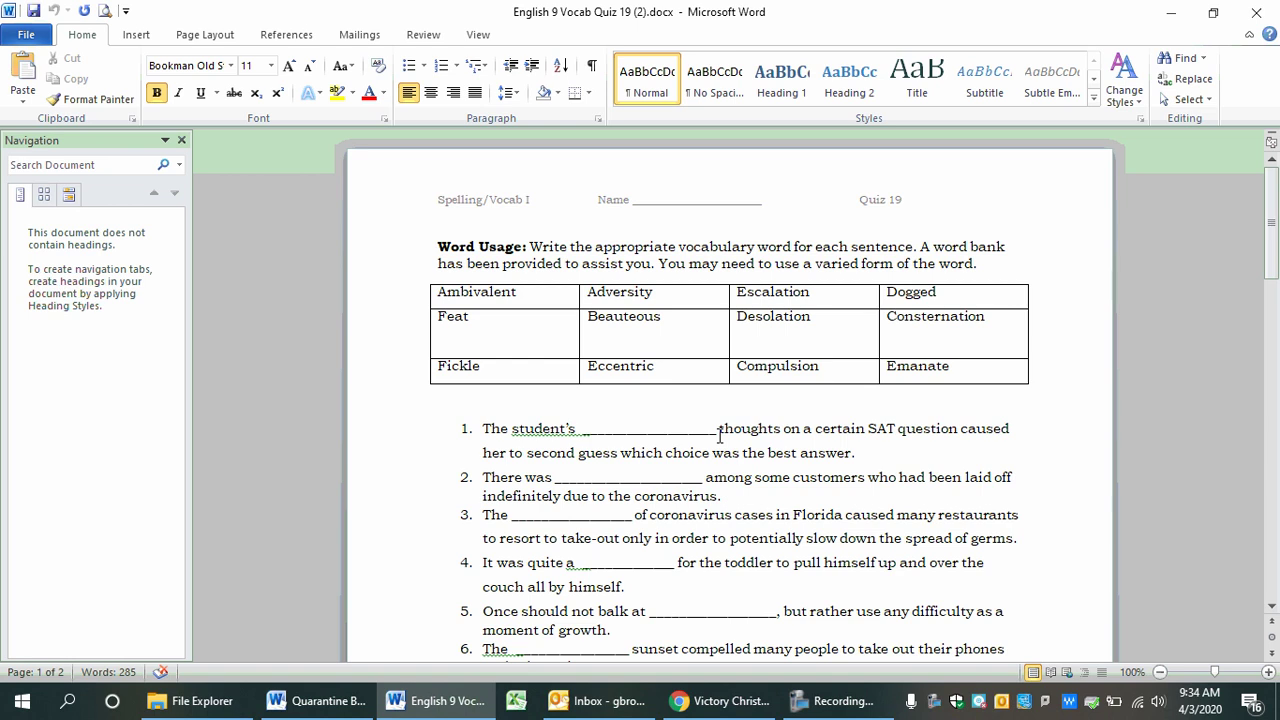
Step: Replace the answer blank in sentence 1 with the word "assert" in red text
{"action": "left_click_drag", "start_coordinate": [718, 432], "coordinate": [583, 440]}
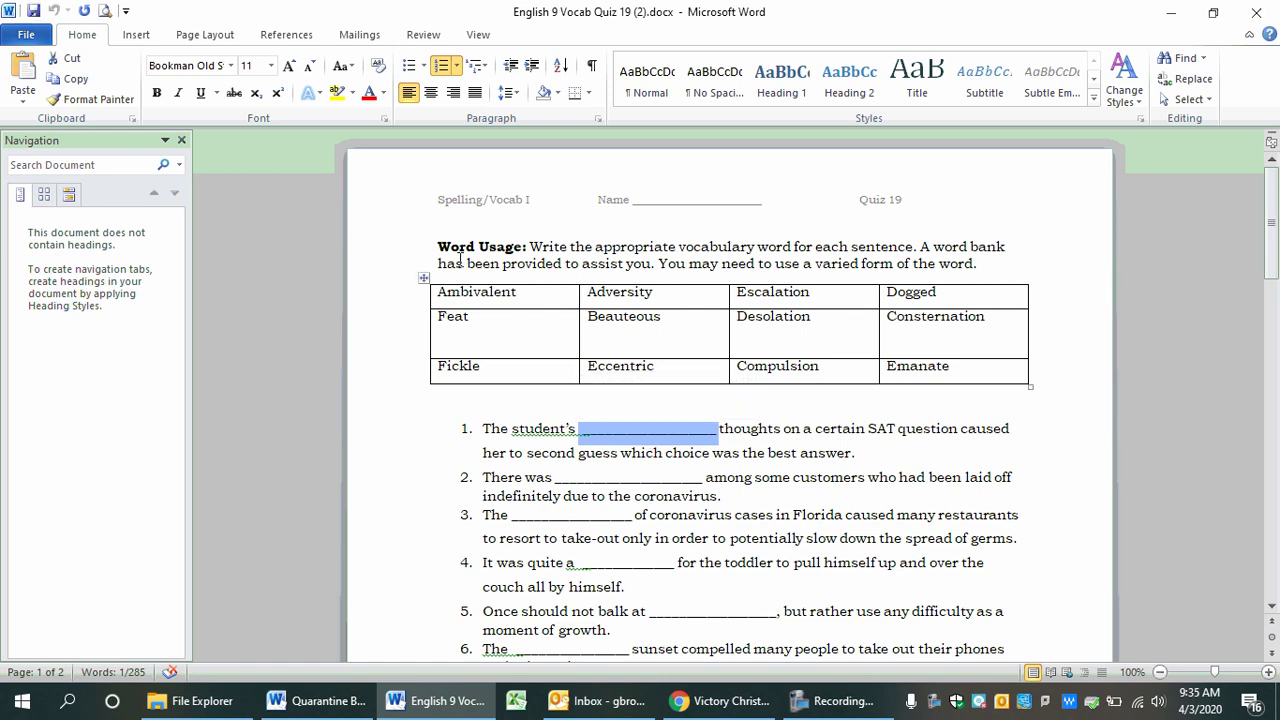
{"action": "left_click", "coordinate": [369, 94]}
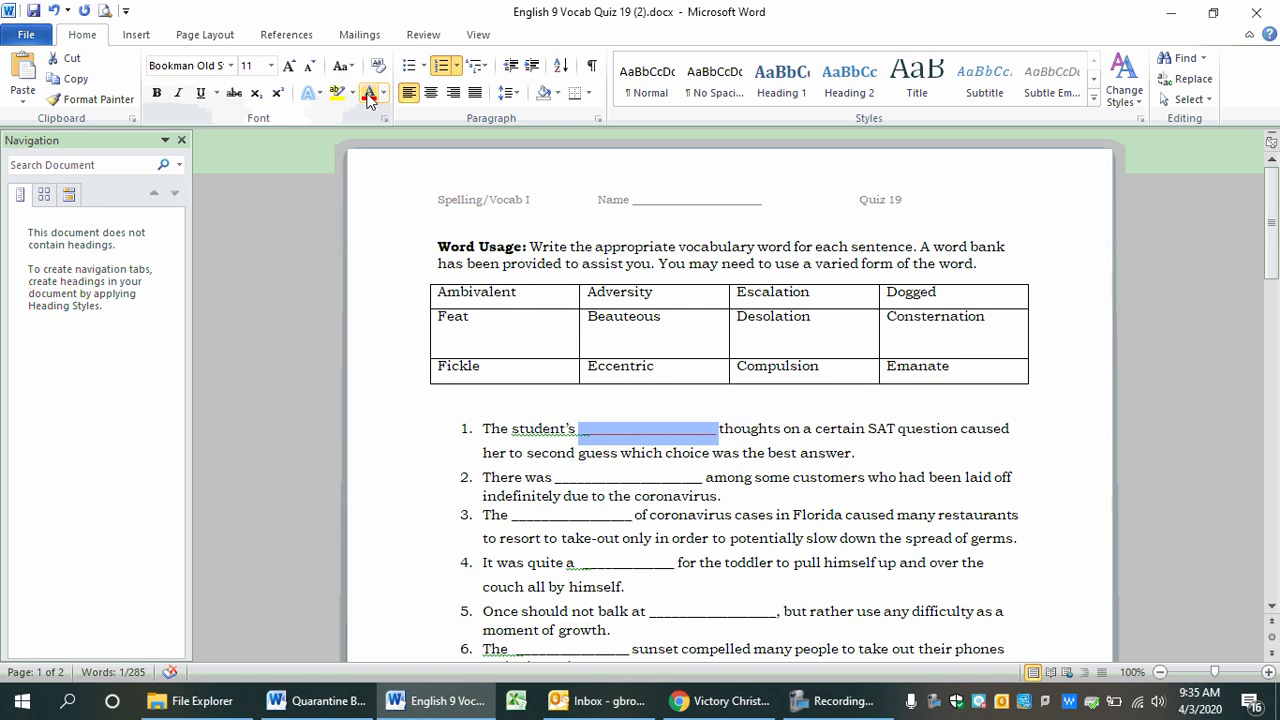
{"action": "type", "text": "assert"}
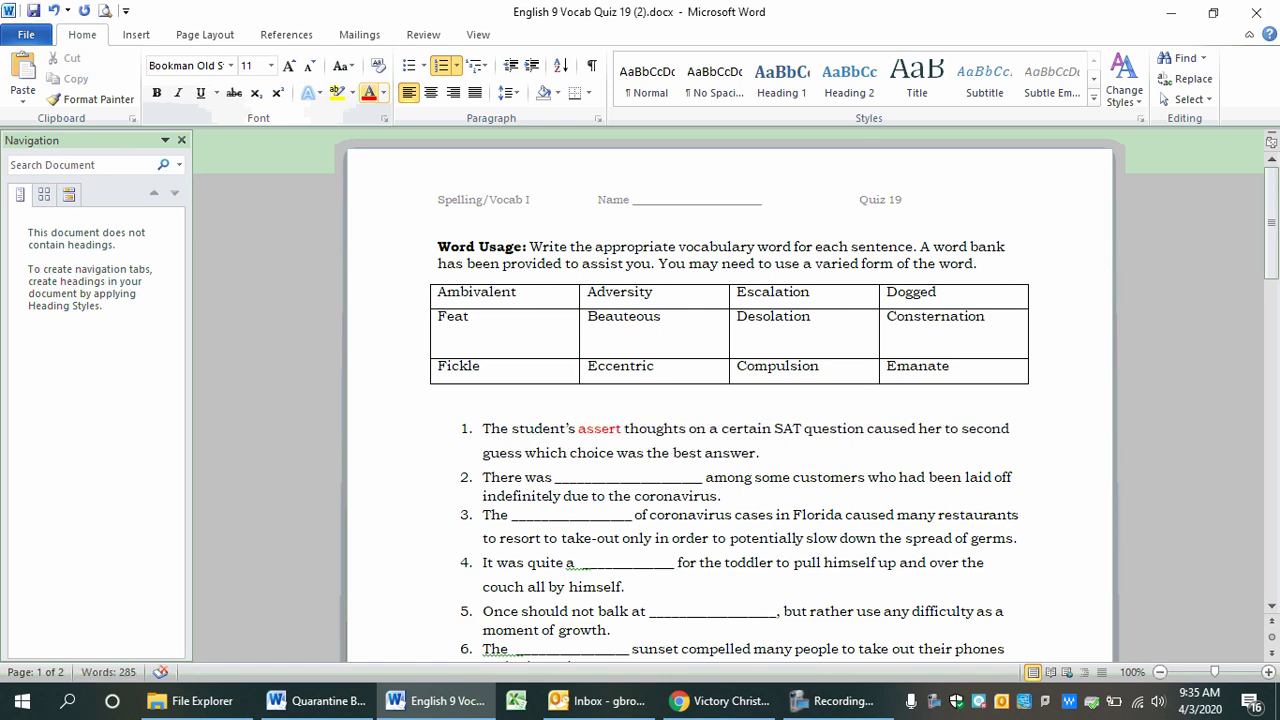
Step: Look over the remaining quiz questions and the Visual Depiction drawing boxes on page 2
{"action": "left_click", "coordinate": [478, 34]}
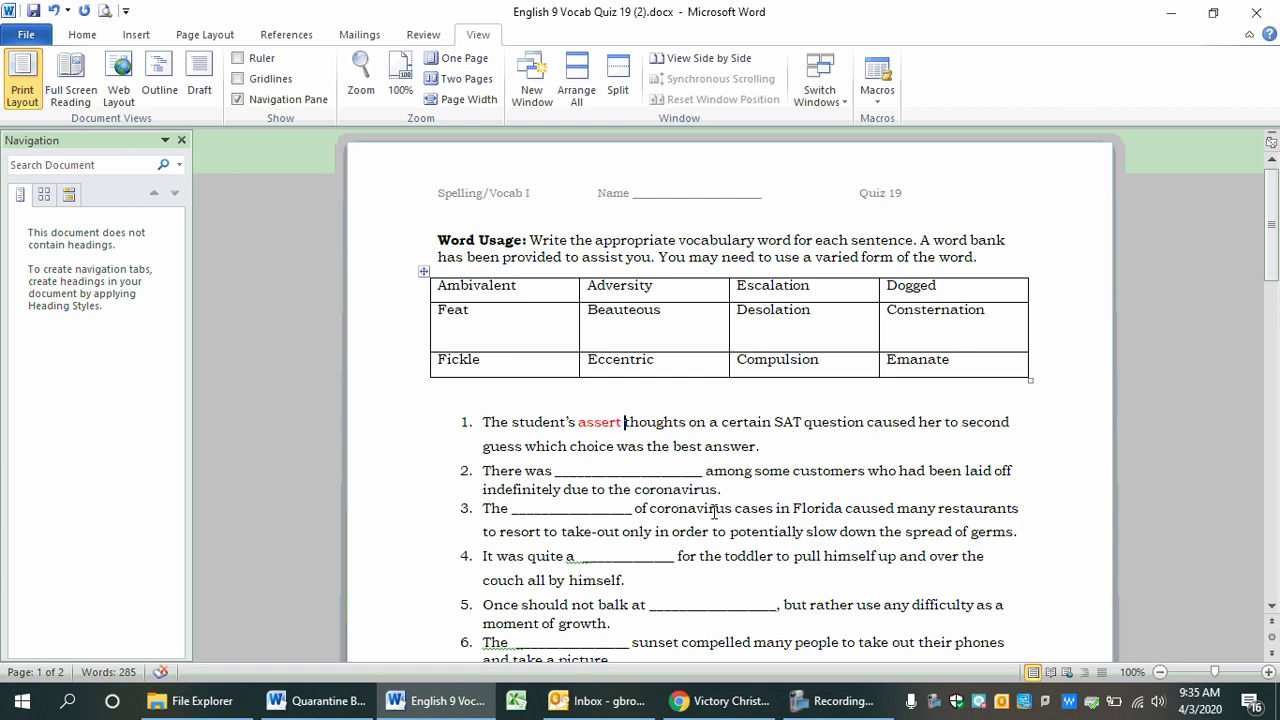
{"action": "scroll", "coordinate": [714, 511], "scroll_direction": "down", "scroll_amount": 15}
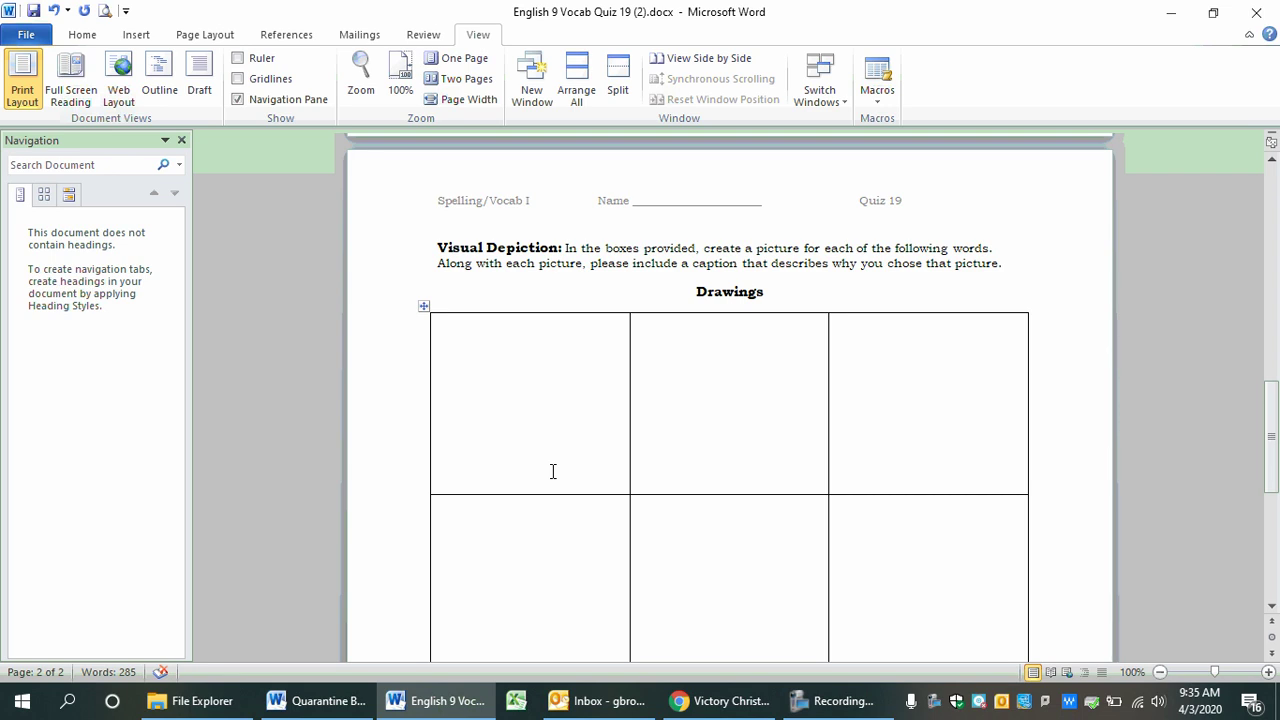
{"action": "scroll", "coordinate": [553, 471], "scroll_direction": "up", "scroll_amount": 15}
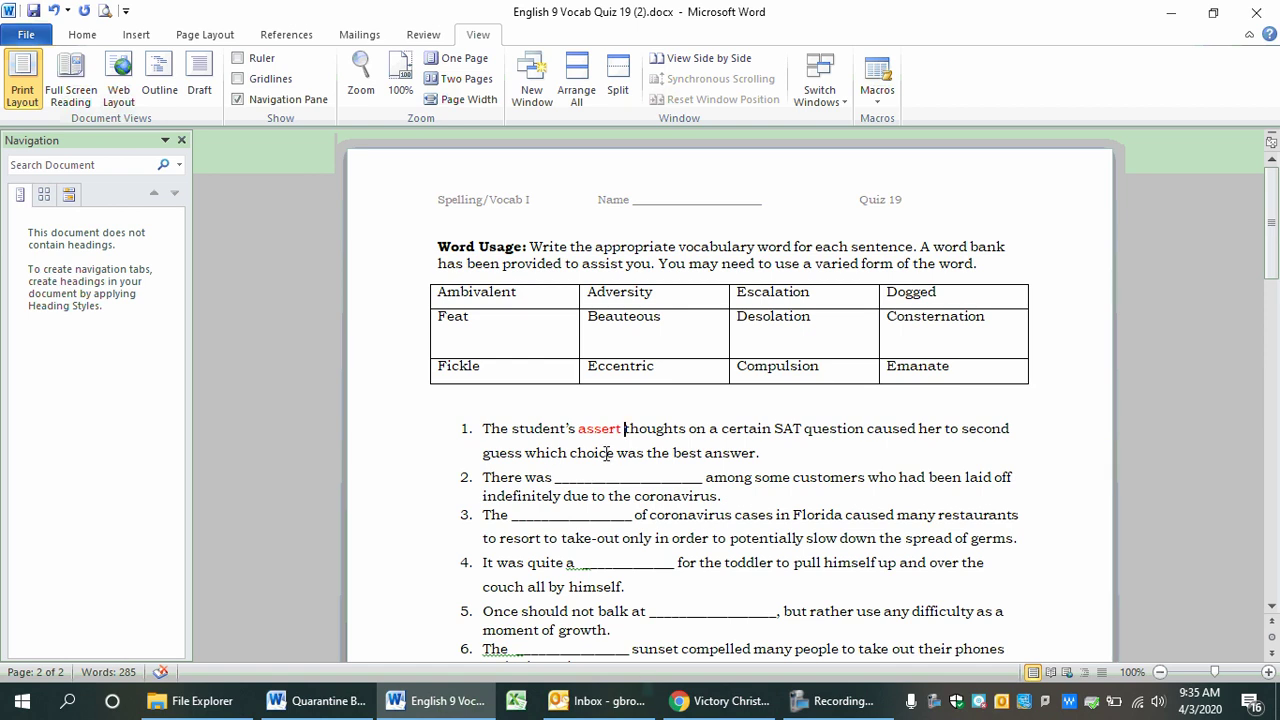
Step: Save the quiz document, minimize Word and switch back to Chrome
{"action": "left_click", "coordinate": [34, 11]}
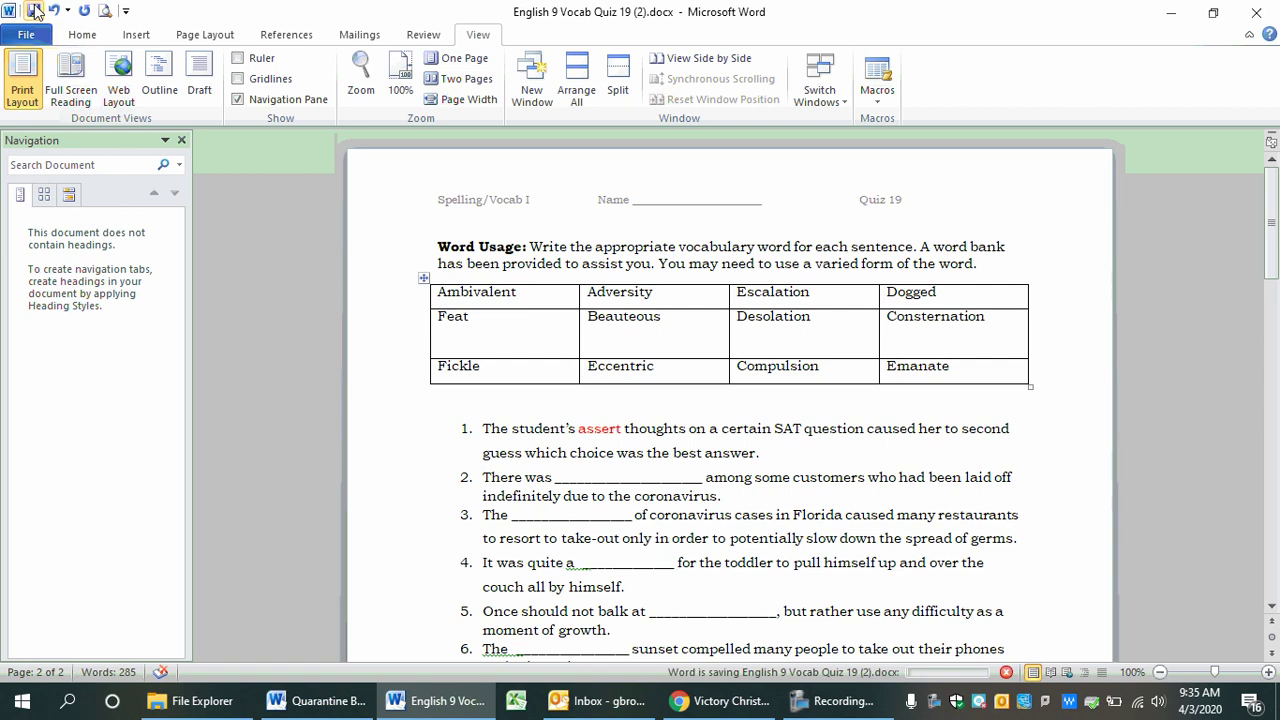
{"action": "left_click", "coordinate": [1171, 13]}
{"action": "left_click", "coordinate": [718, 701]}
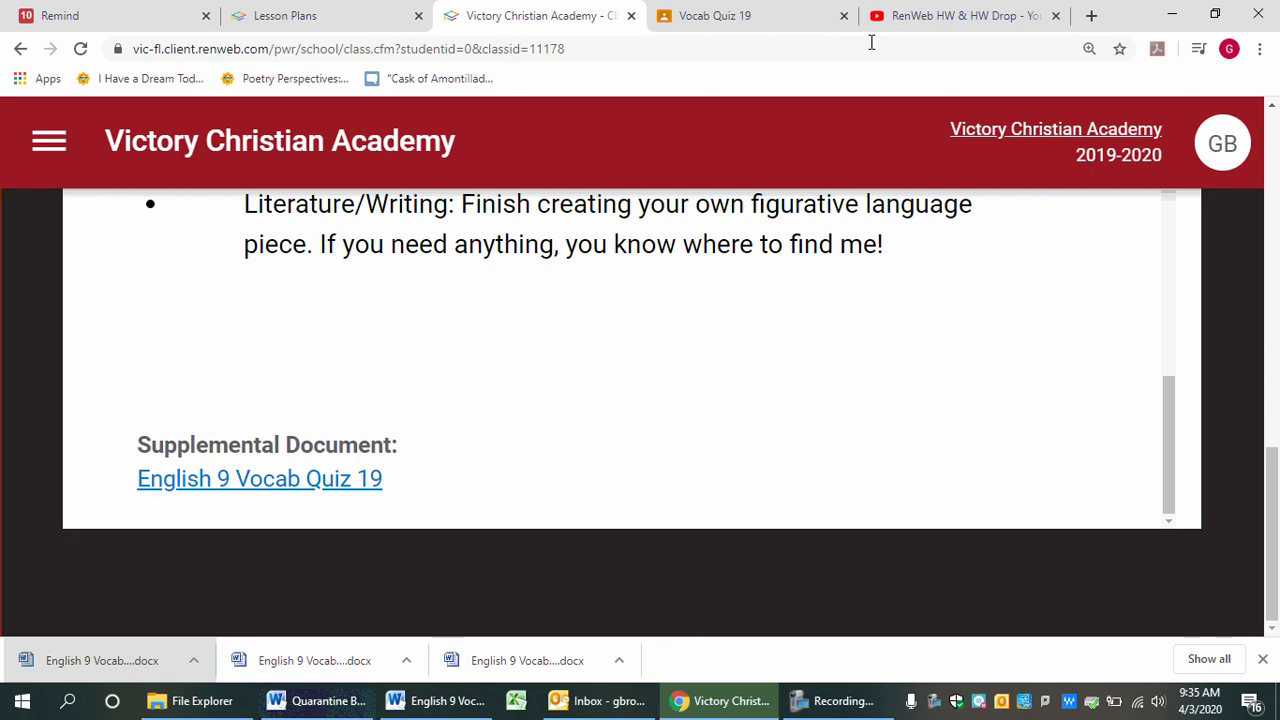
Step: Play the YouTube video "RenWeb HW & HW Drop" muted in full screen and pause it at the HW Drop page
{"action": "left_click", "coordinate": [934, 20]}
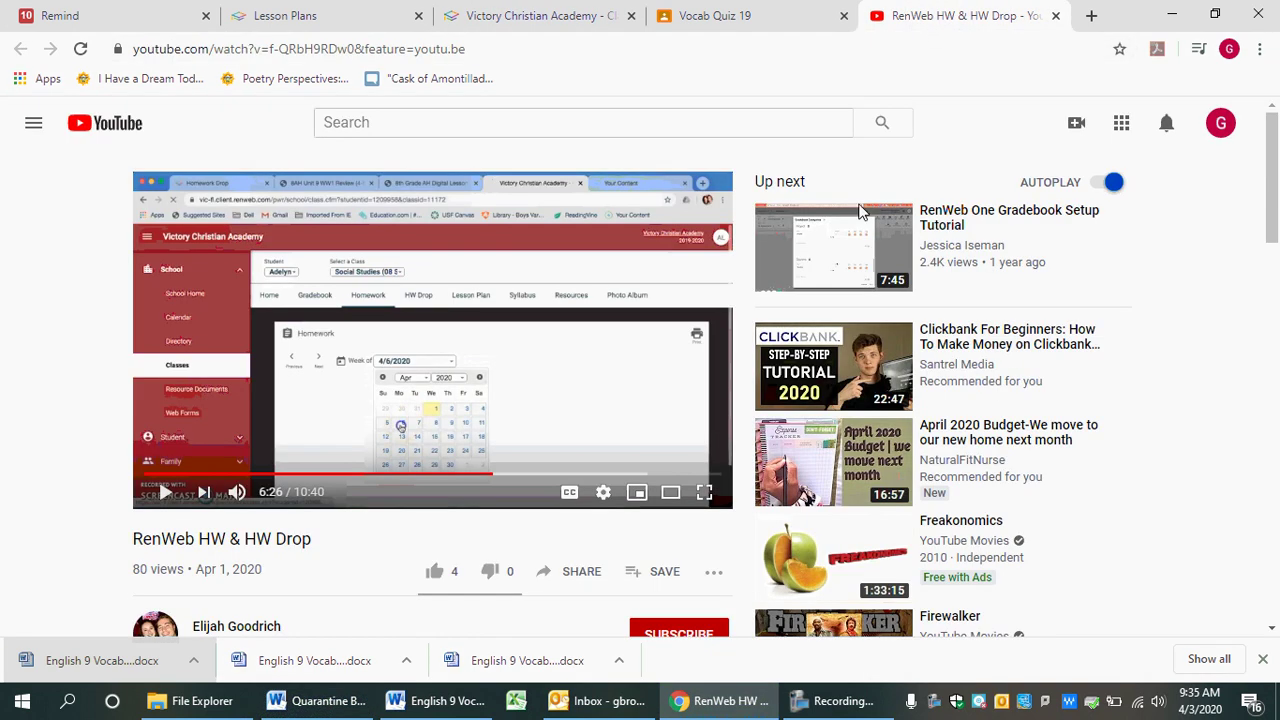
{"action": "left_click", "coordinate": [704, 492]}
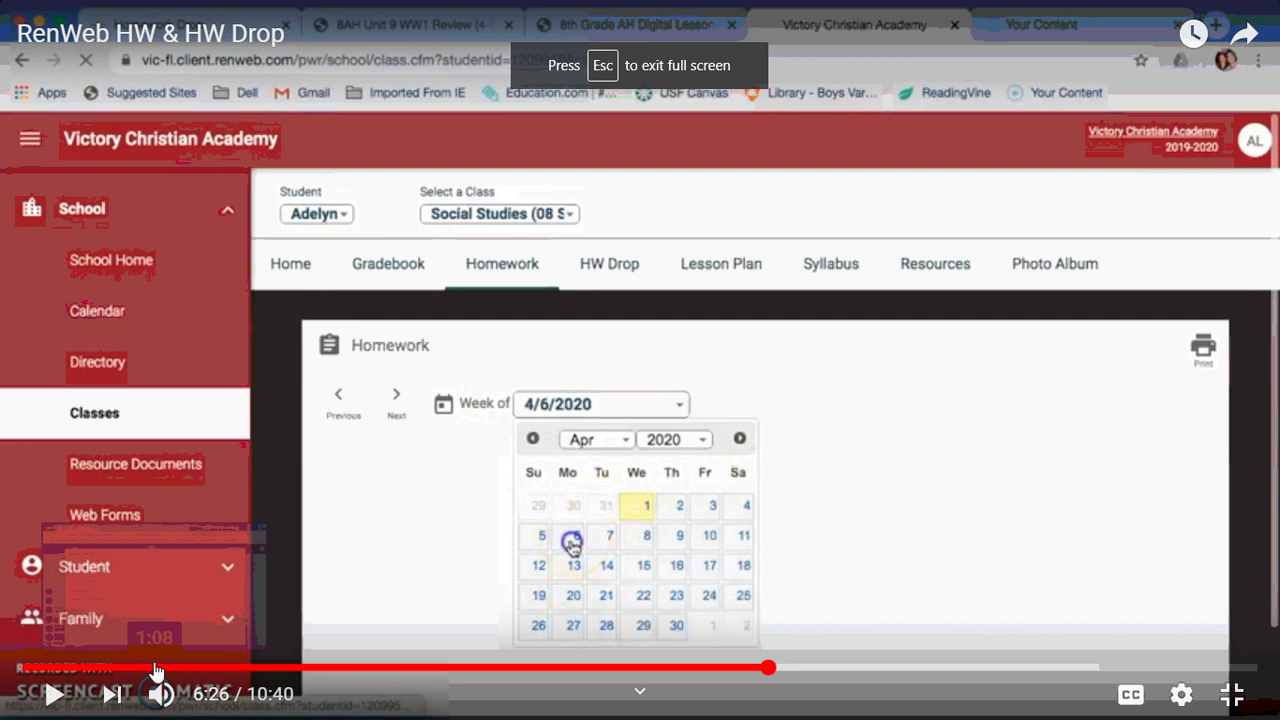
{"action": "left_click", "coordinate": [160, 694]}
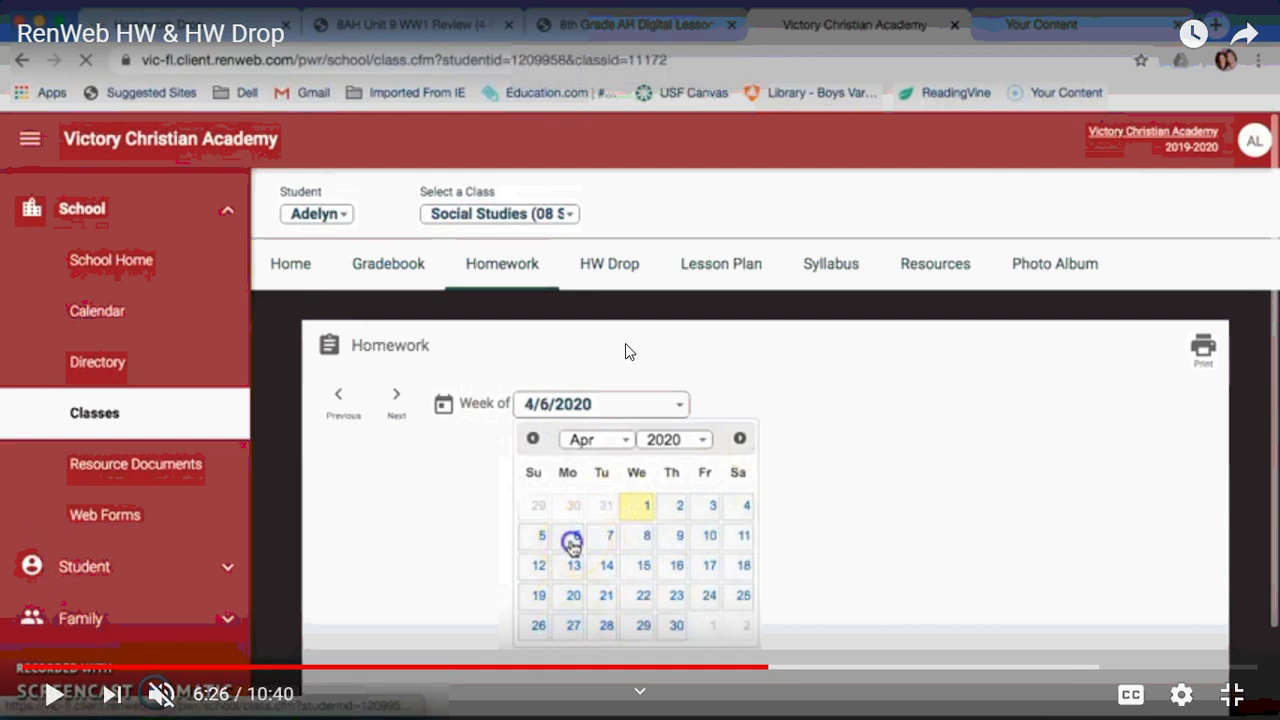
{"action": "left_click", "coordinate": [54, 694]}
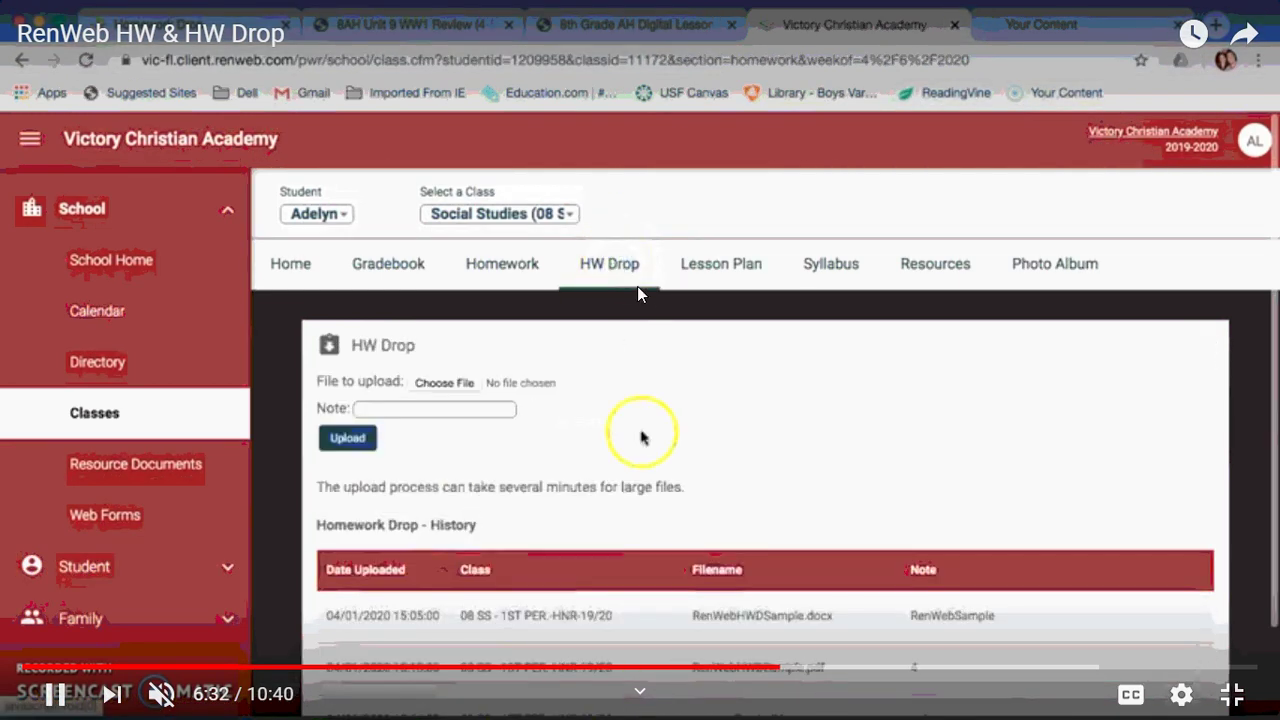
{"action": "left_click", "coordinate": [55, 693]}
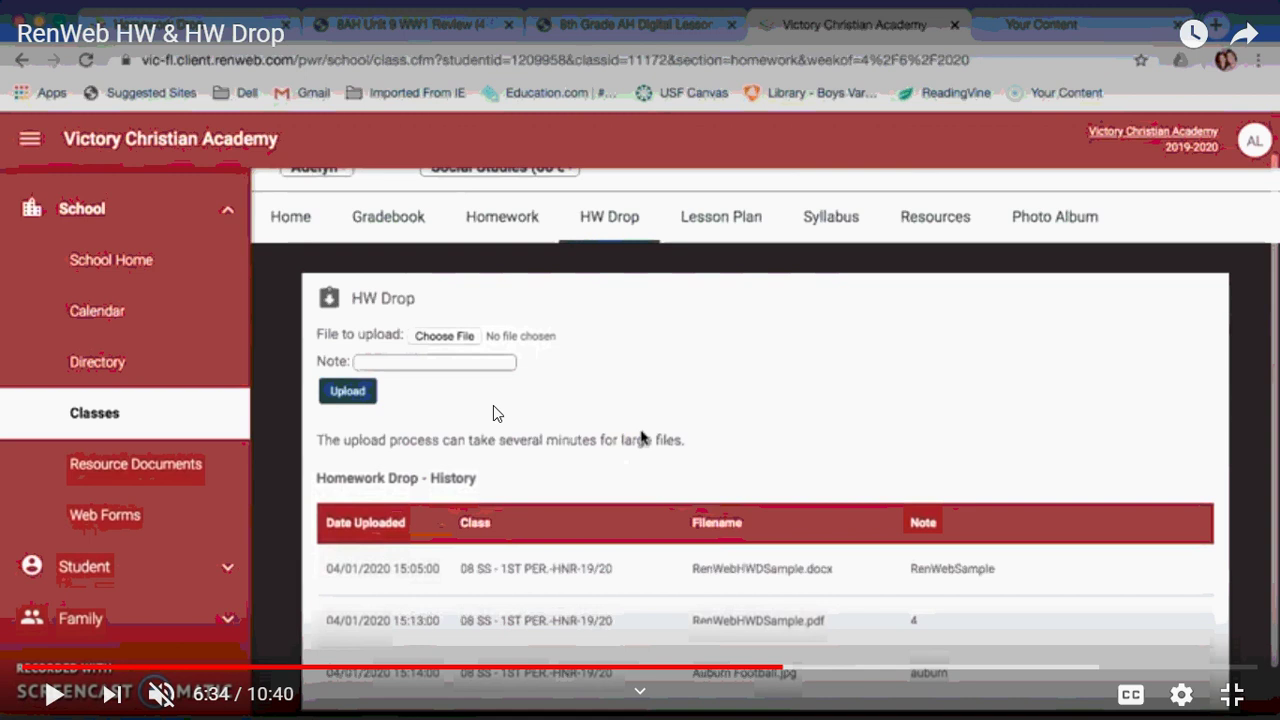
Step: Resume the video up to the file selection and note entry, pause it there and exit full screen
{"action": "left_click", "coordinate": [446, 340]}
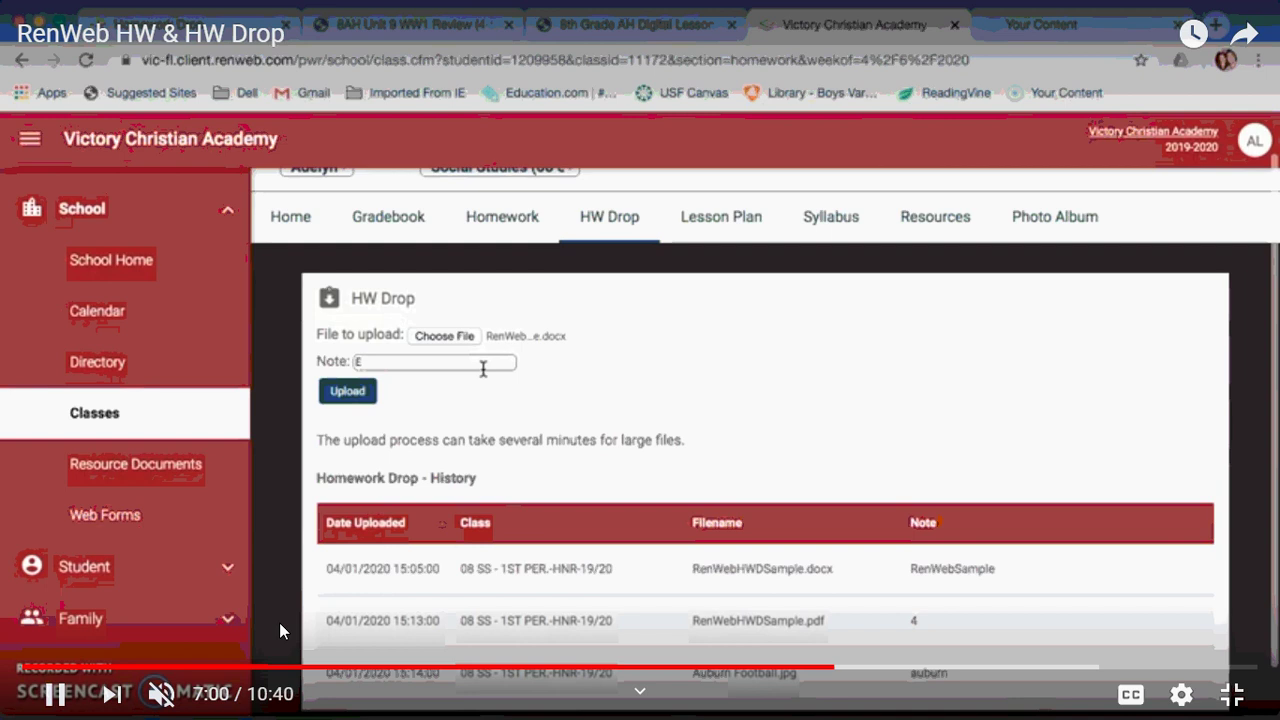
{"action": "left_click", "coordinate": [55, 693]}
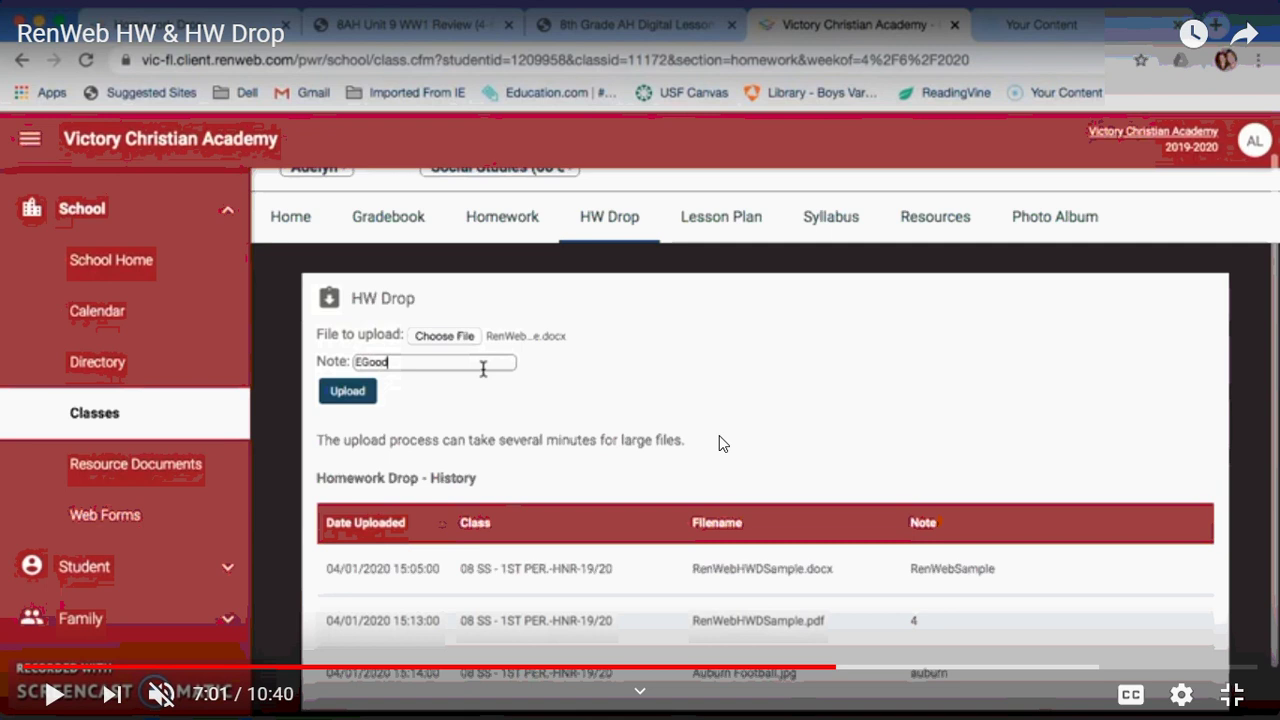
{"action": "left_click", "coordinate": [1232, 694]}
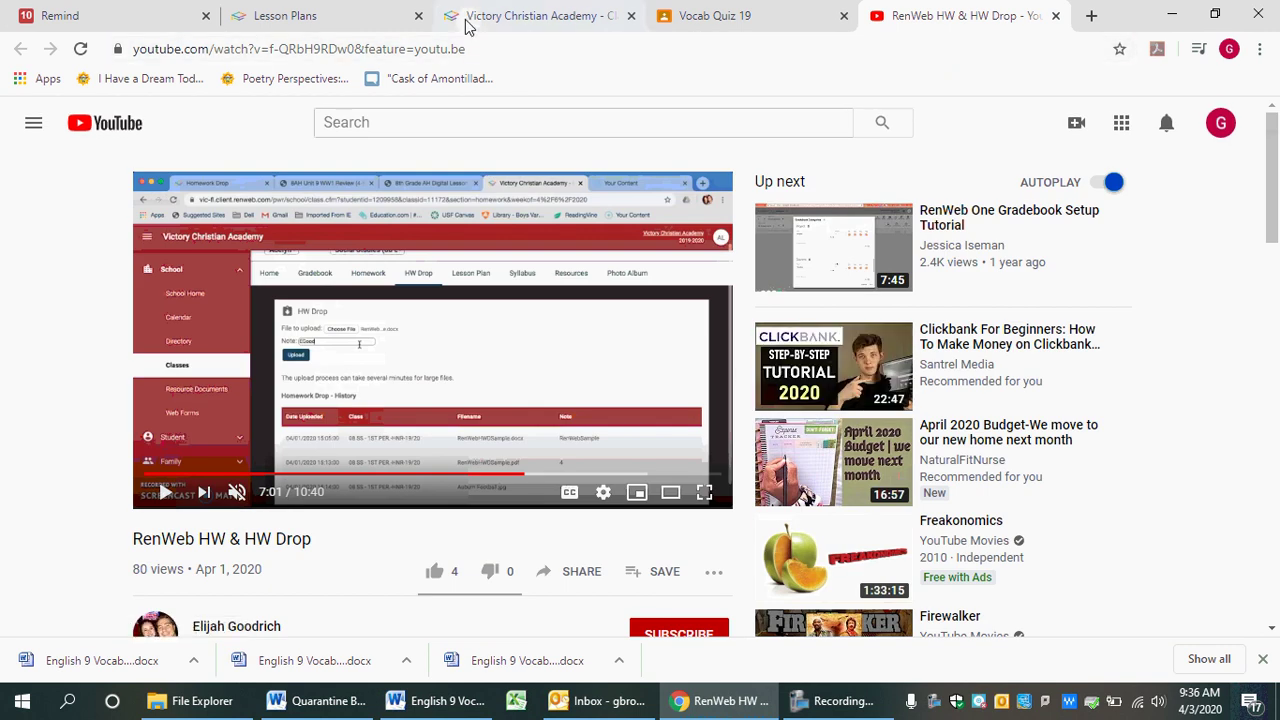
Step: View the teacher's weekly Lesson Plans page for ENG I, and go back to the Victory Christian Academy class page
{"action": "left_click", "coordinate": [285, 15]}
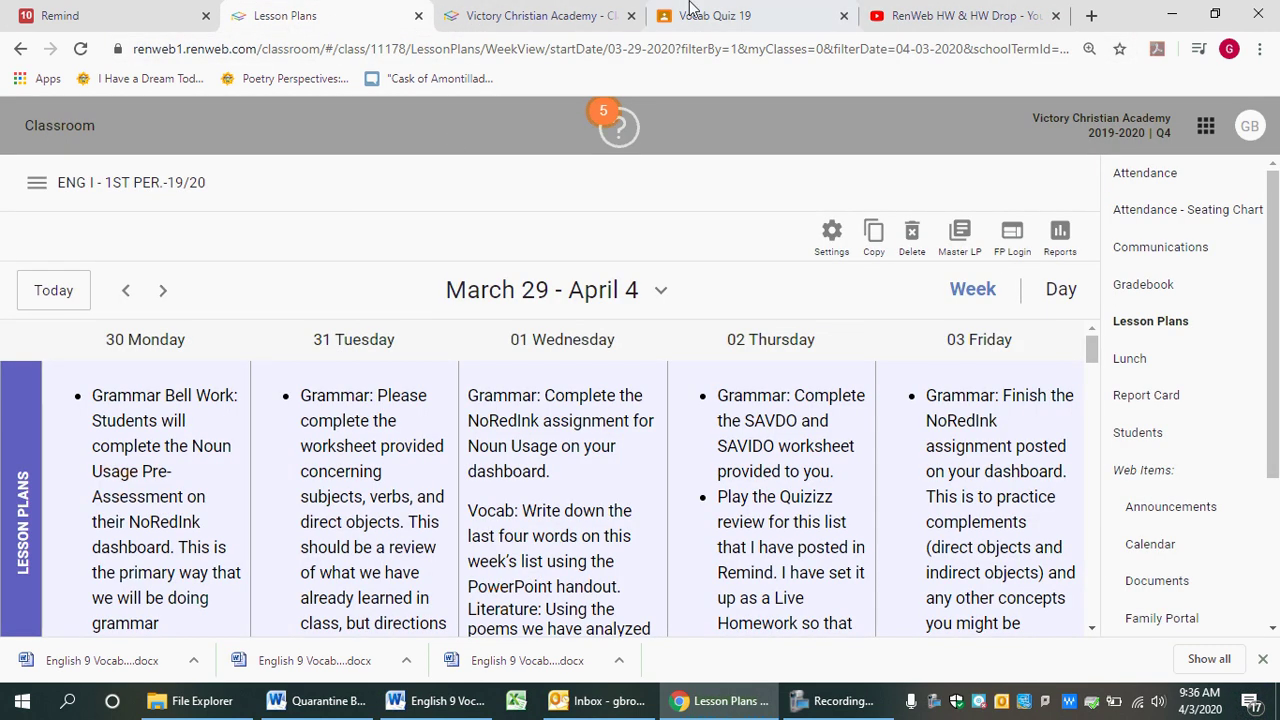
{"action": "left_click", "coordinate": [543, 15]}
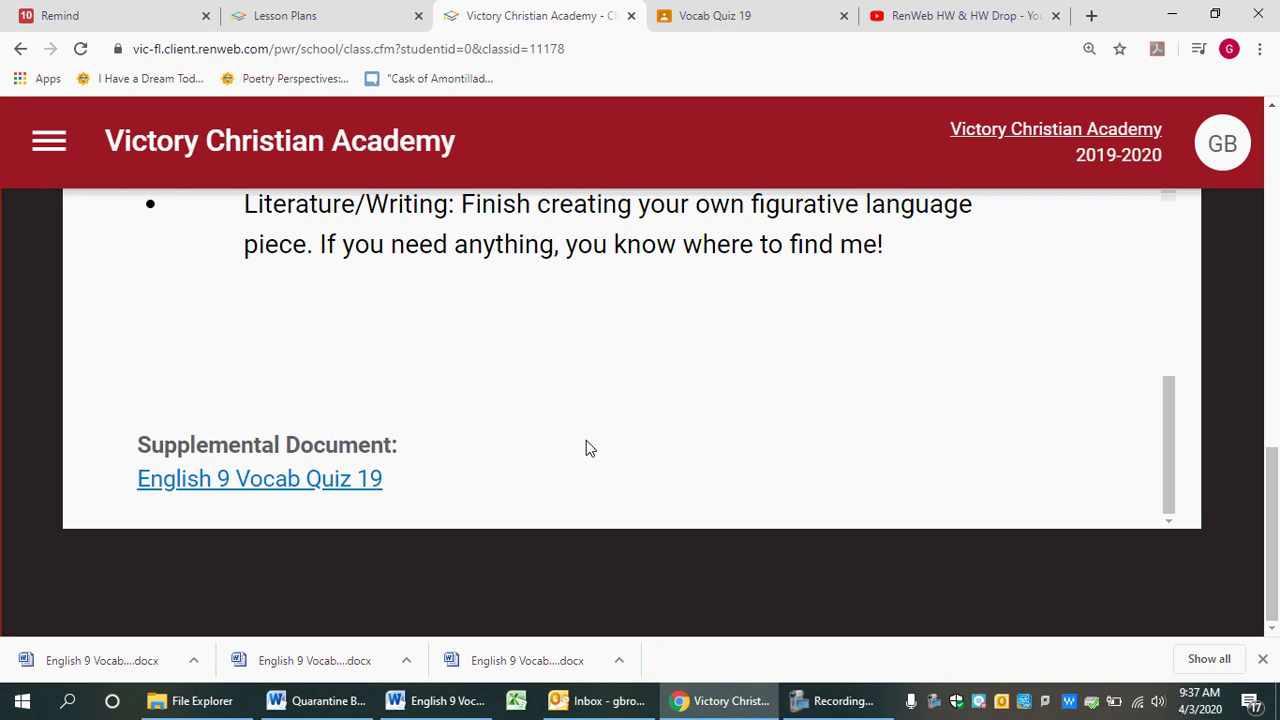
{"action": "left_click", "coordinate": [818, 705]}
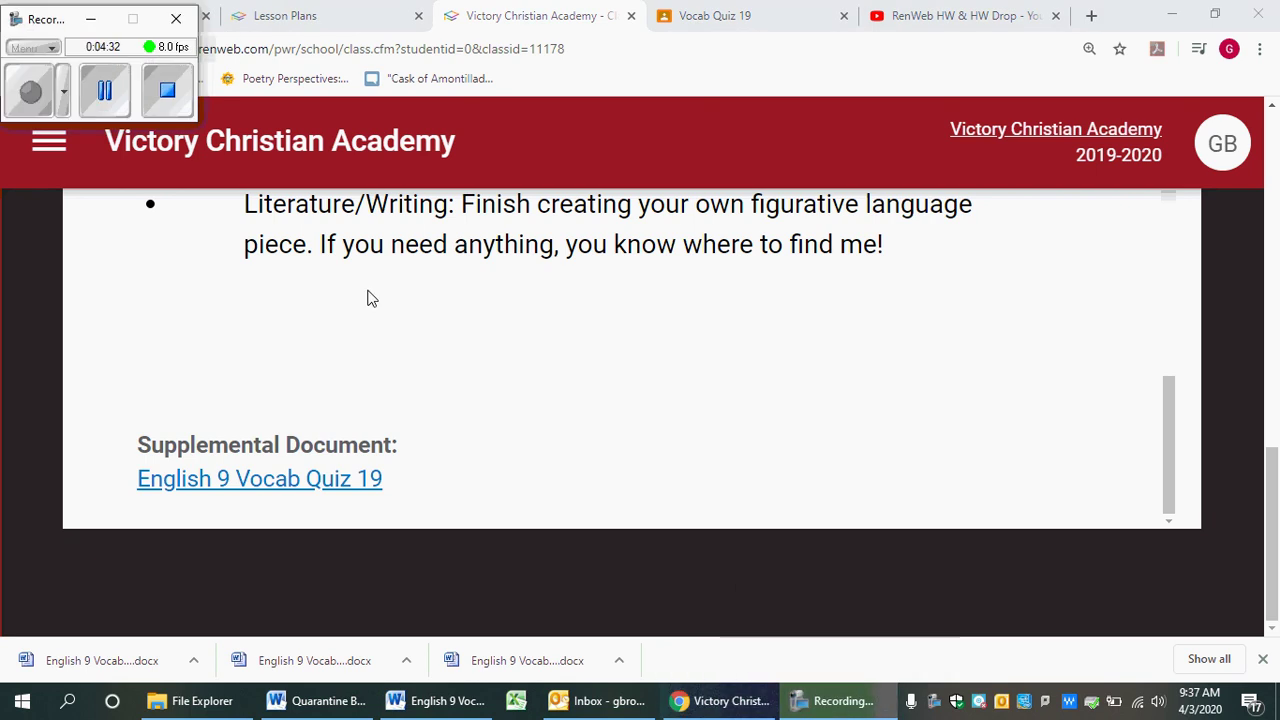